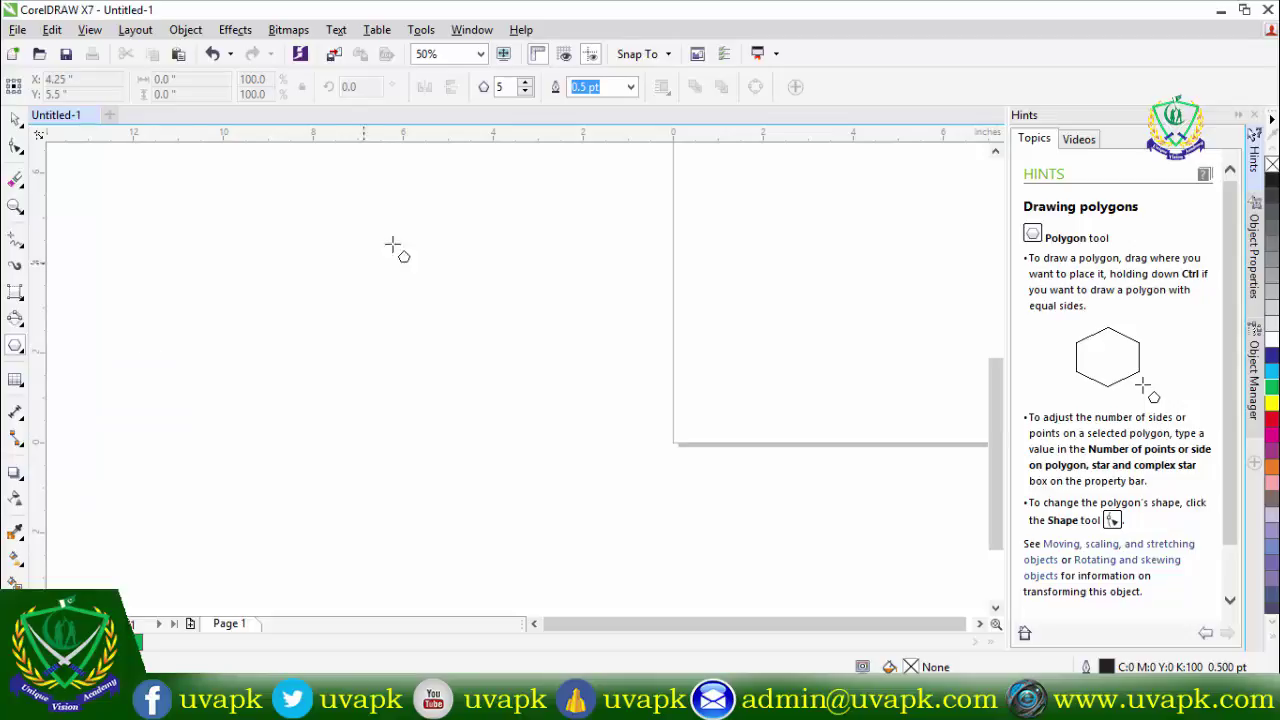
Step: Draw a polygon about 2.75 by 2.45 inches in the empty area outside the page and set its number of sides to 7
drag(353, 216, 482, 340)
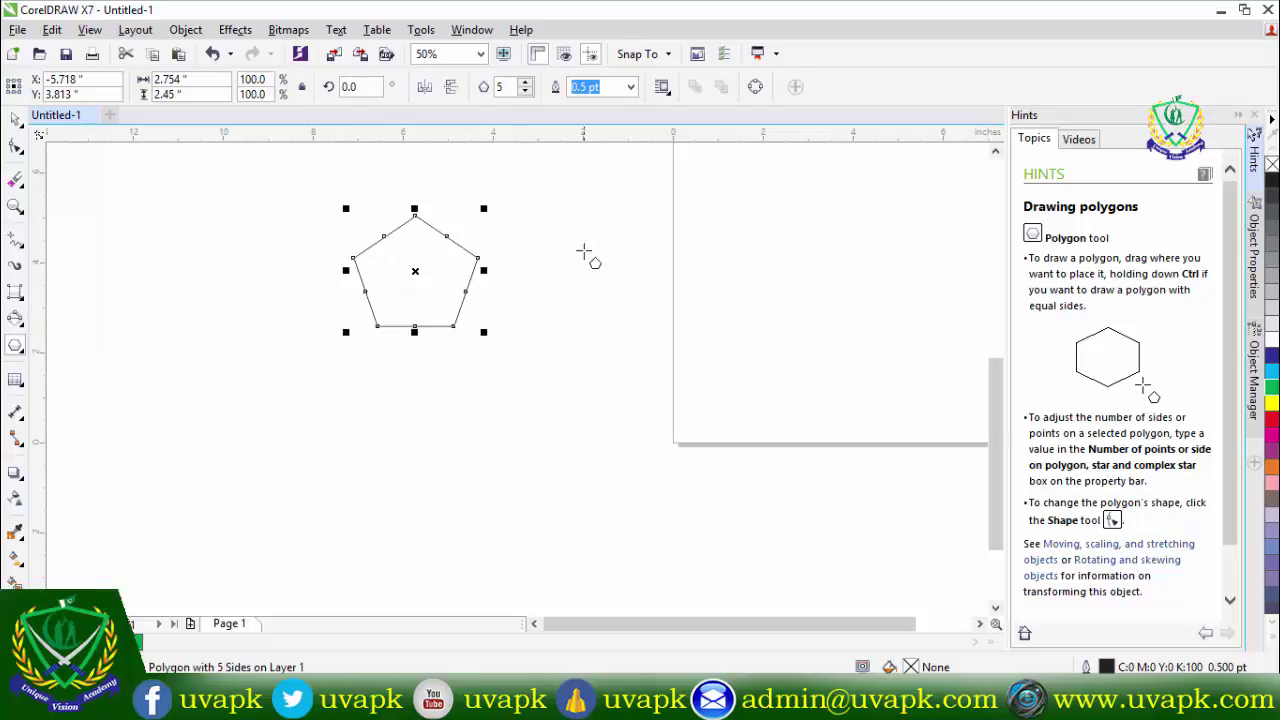
click(525, 82)
click(525, 82)
click(525, 82)
click(525, 82)
click(525, 82)
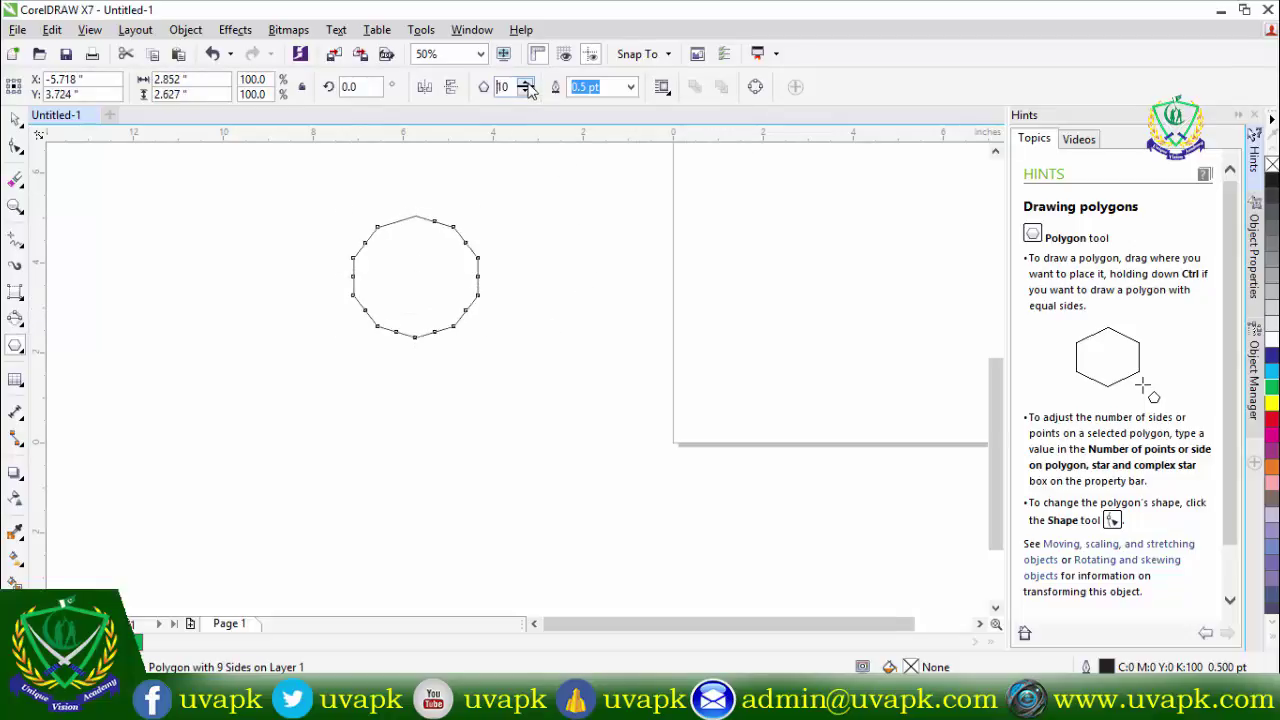
click(527, 92)
click(527, 92)
click(527, 92)
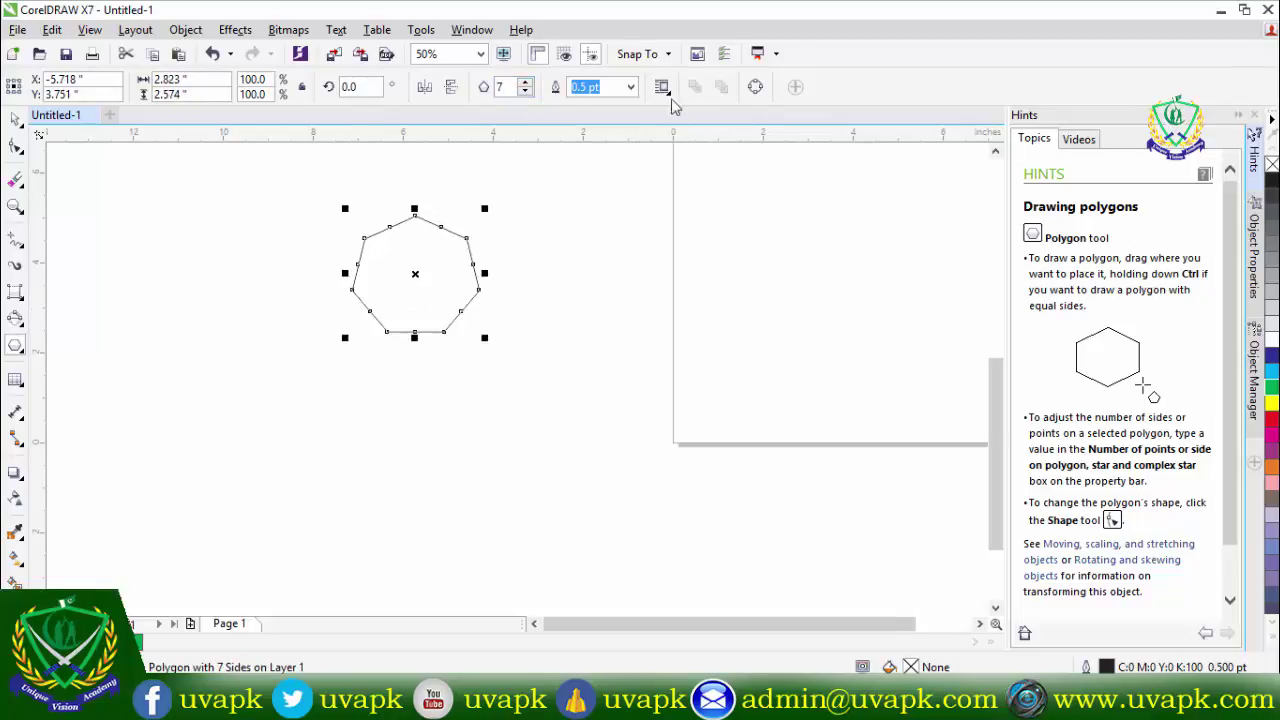
Step: Give the seven-sided polygon an 8 pt outline, a cyan fill and a green outline colour
click(631, 87)
click(594, 235)
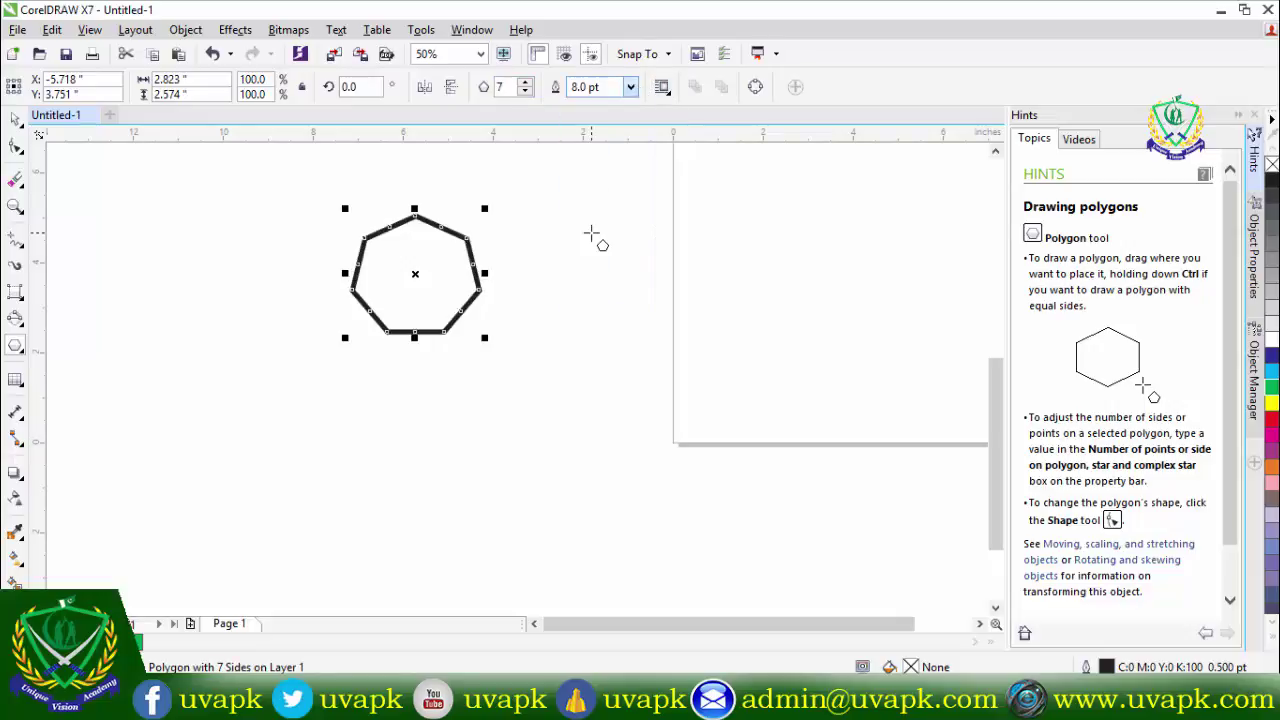
click(1272, 385)
right_click(1272, 385)
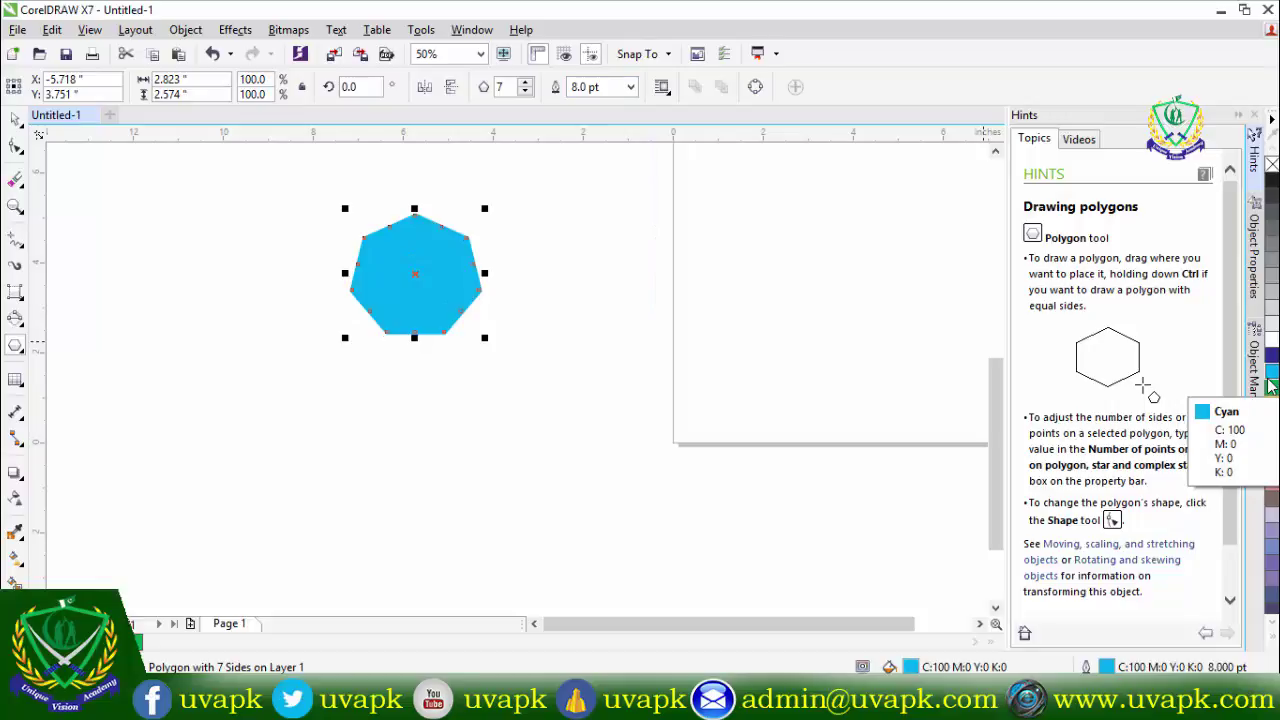
right_click(1272, 388)
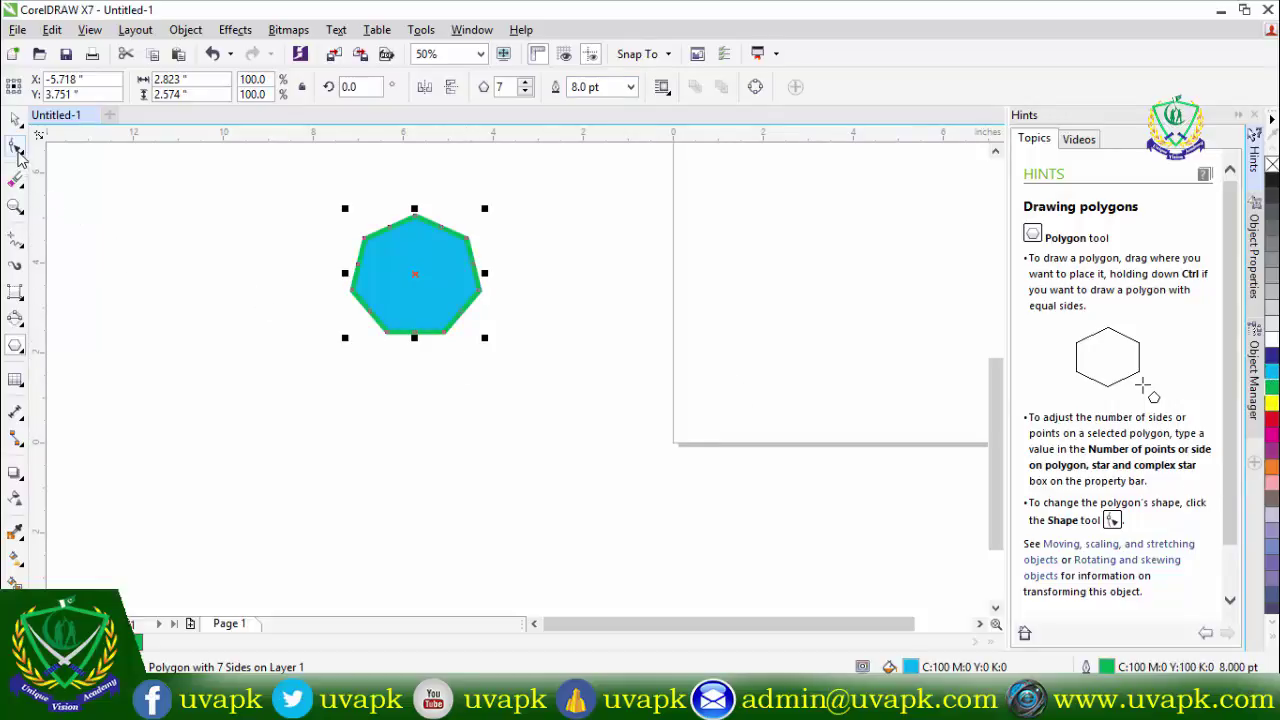
Step: Reshape the polygon into a narrow seven-pointed star by moving one of its nodes, and delete it
click(15, 146)
drag(366, 238, 462, 324)
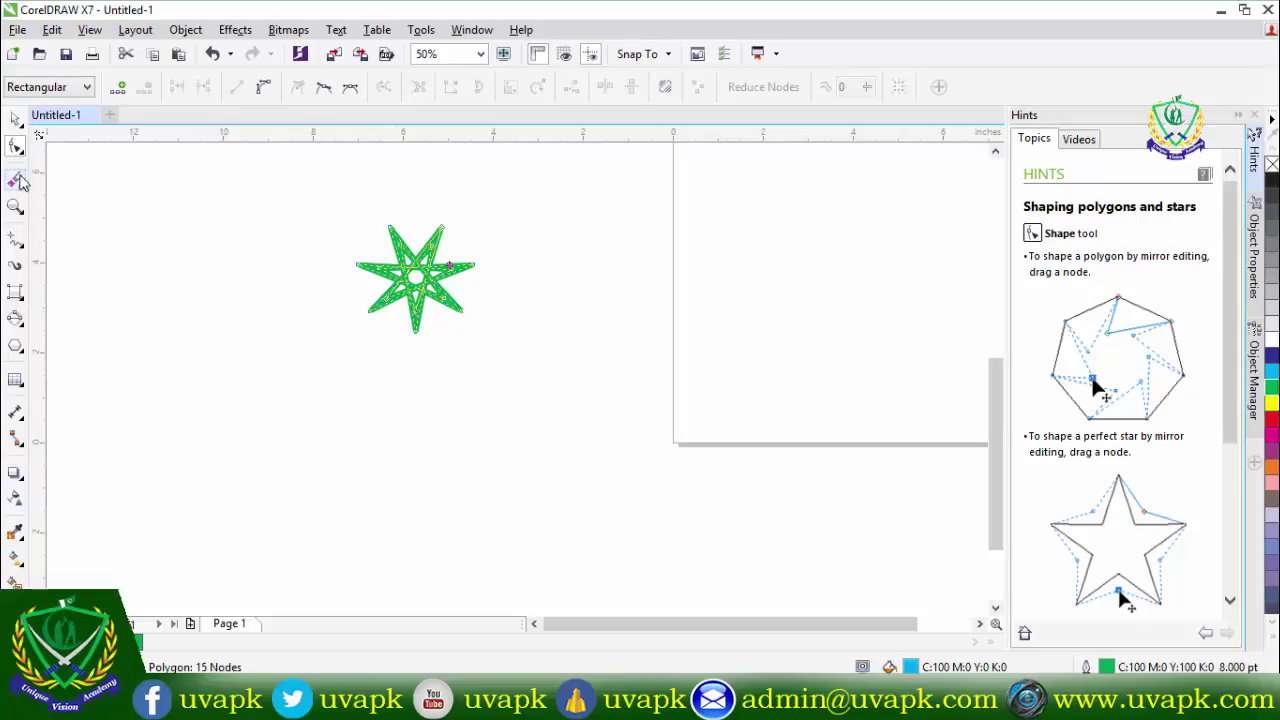
click(14, 120)
key(Delete)
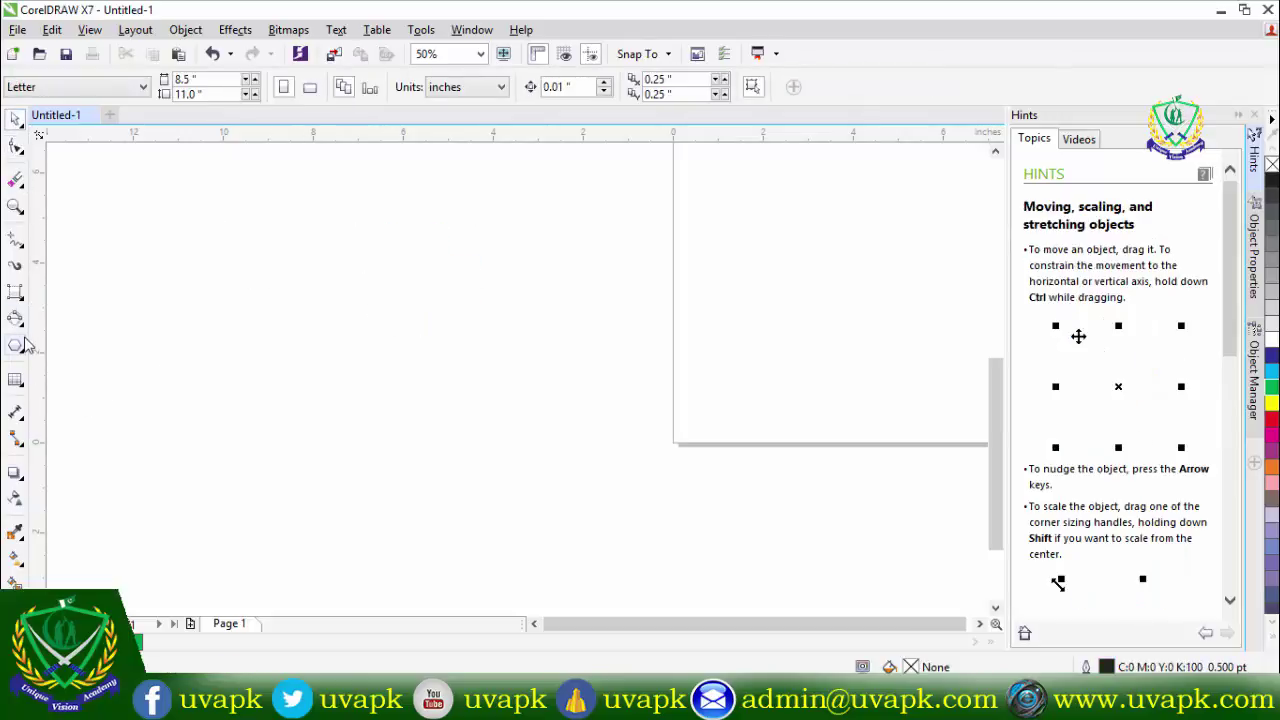
Step: Draw a five-pointed star about 3.9 by 3.6 inches outside the page and set its sharpness to 45
click(24, 352)
click(66, 363)
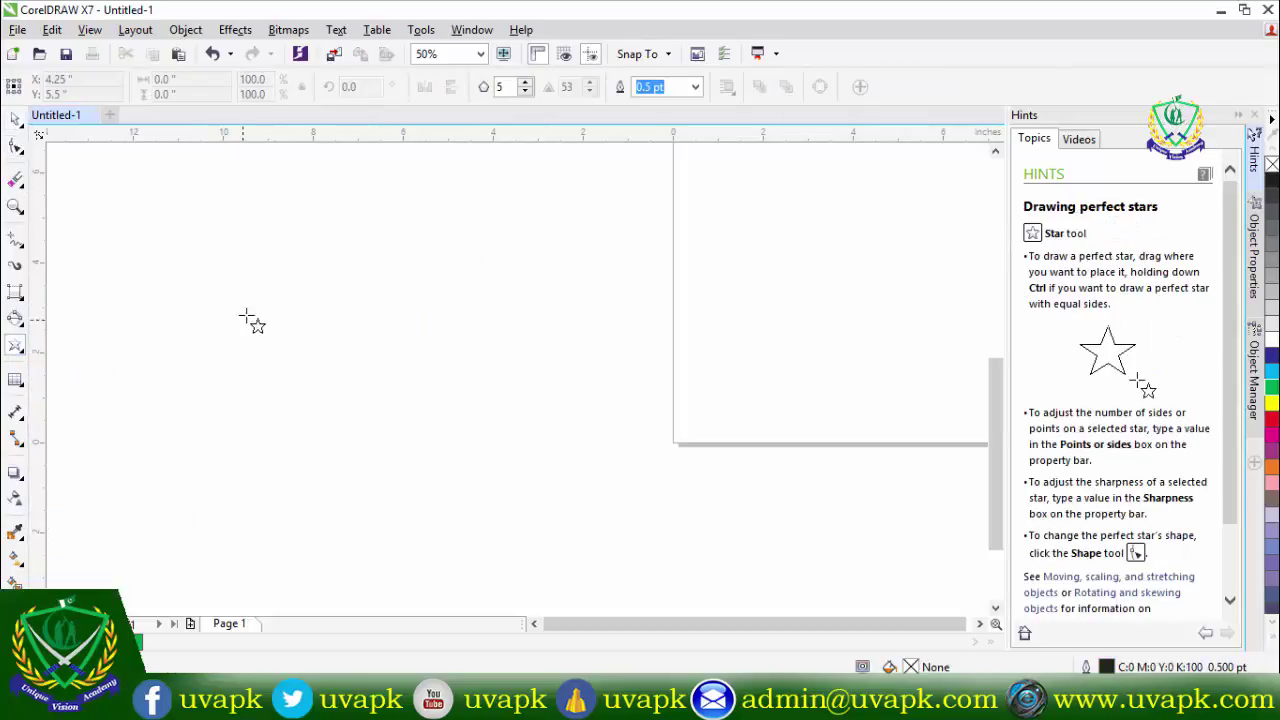
drag(283, 256, 468, 422)
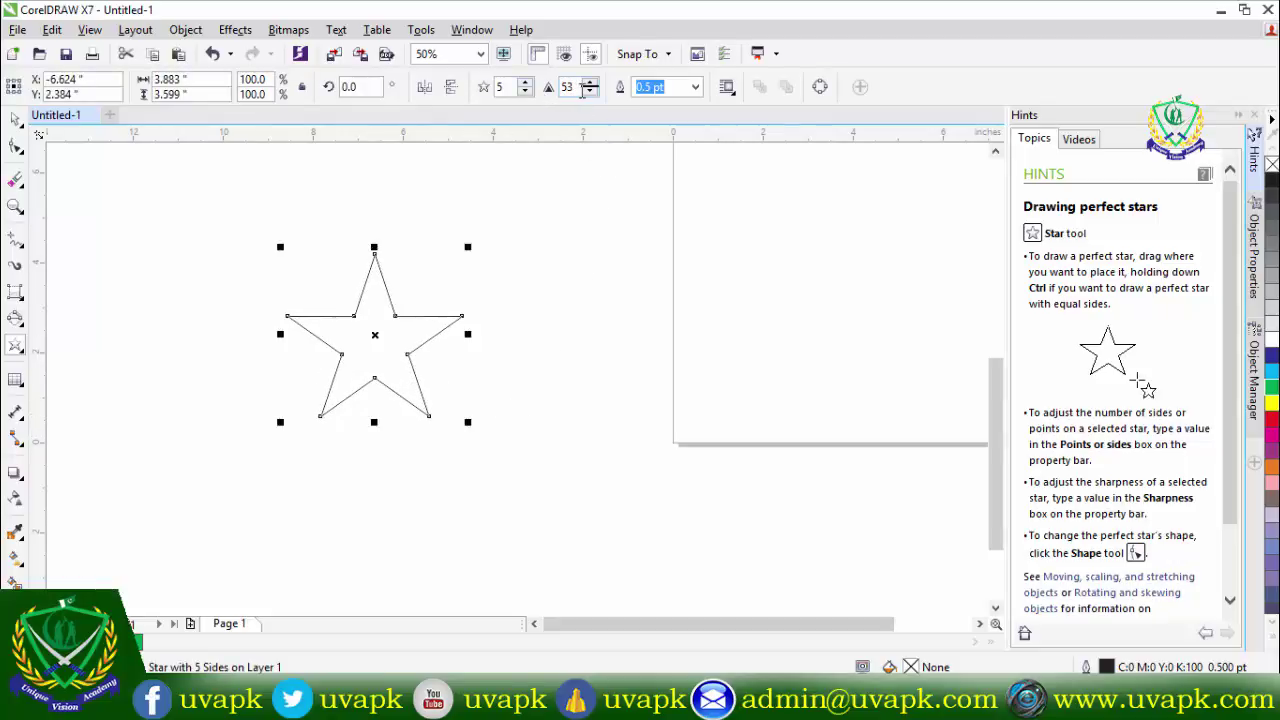
click(586, 93)
click(586, 93)
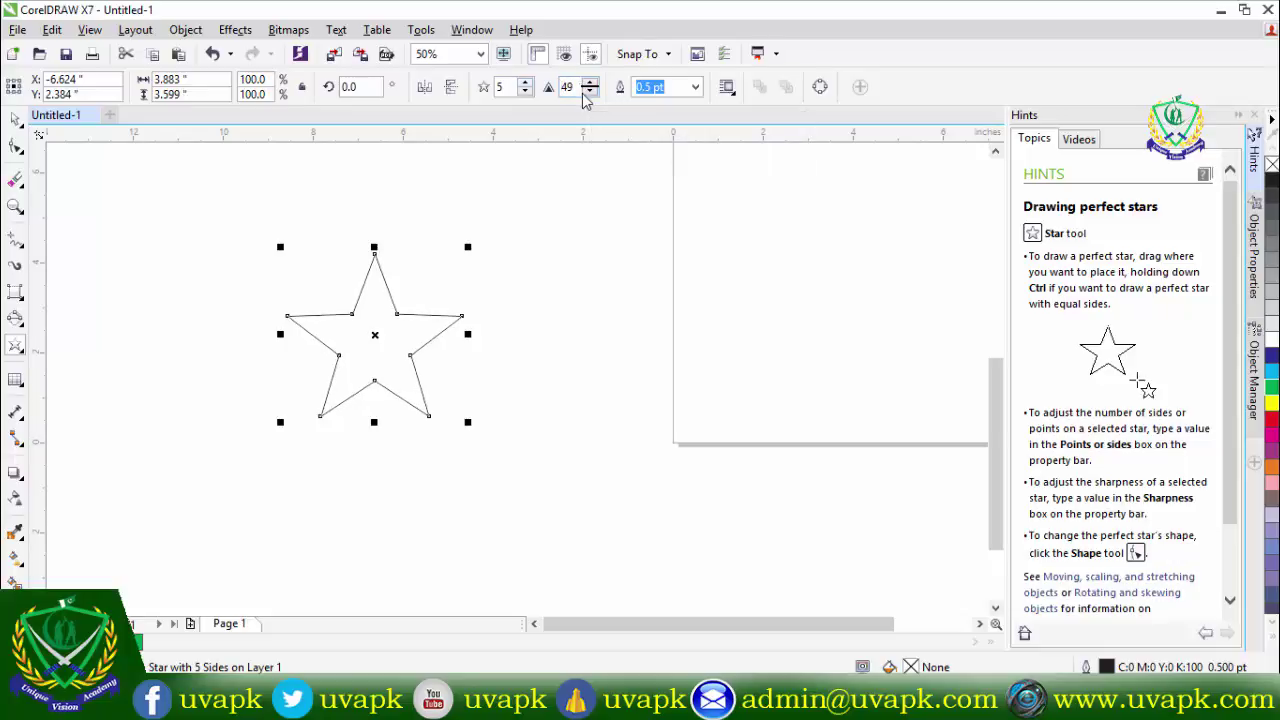
click(586, 93)
click(586, 93)
click(586, 93)
click(586, 93)
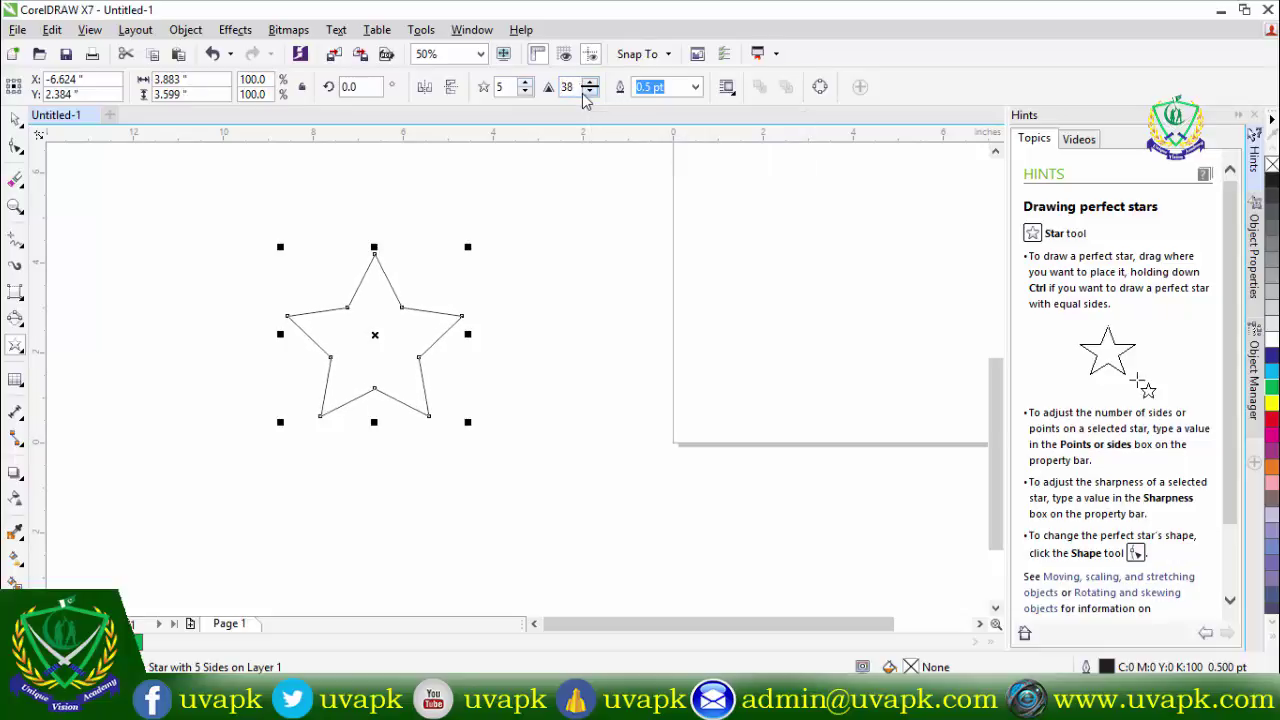
click(590, 82)
click(590, 82)
click(590, 82)
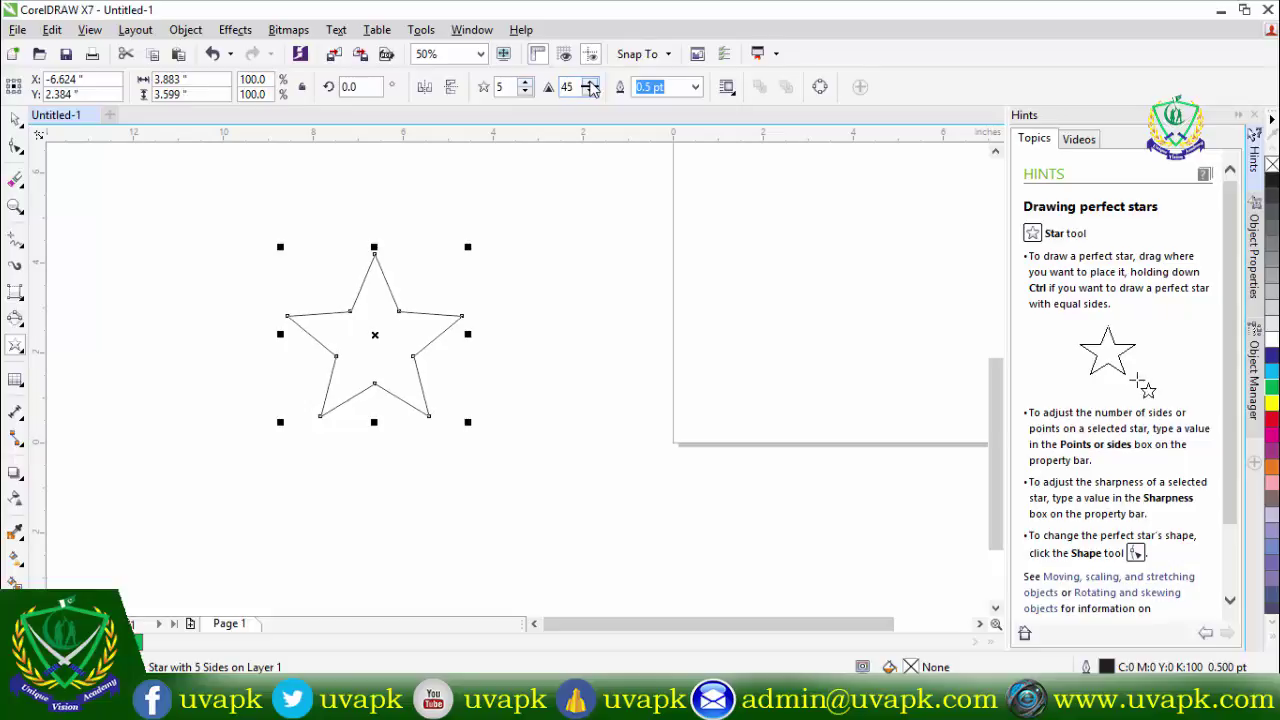
Step: Increase the star's number of points to 17
click(524, 83)
click(524, 83)
click(524, 83)
click(524, 83)
click(524, 83)
click(524, 83)
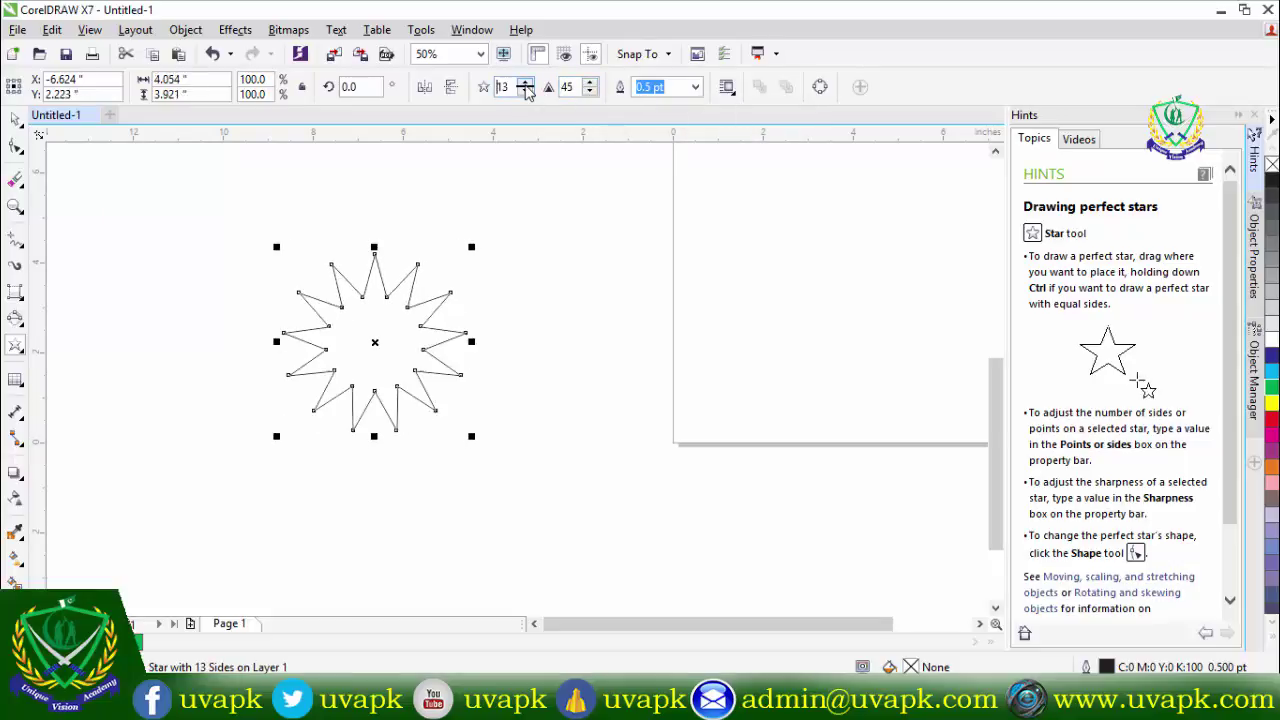
click(524, 83)
click(524, 83)
click(524, 83)
click(524, 83)
click(524, 83)
Step: Reshape the star with the Shape tool, moving its inner nodes to the centre, out to a near-circle, and back in to form thin rays
click(15, 145)
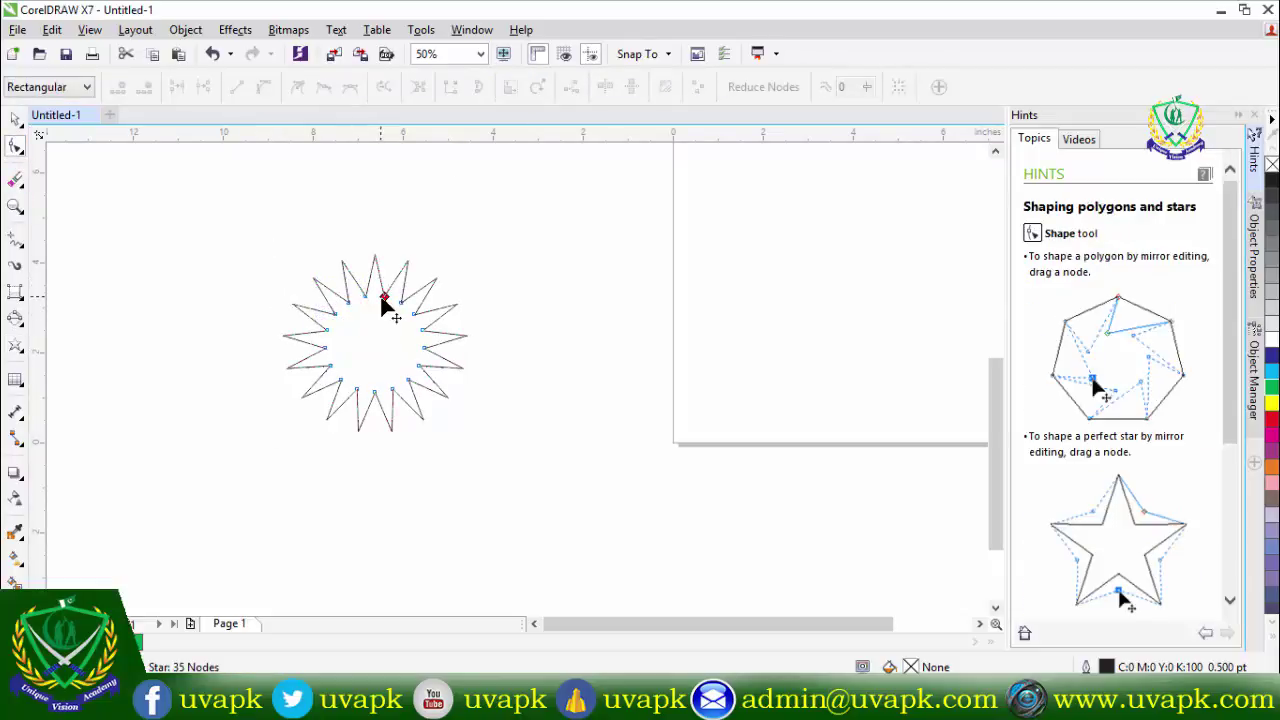
drag(384, 297, 408, 366)
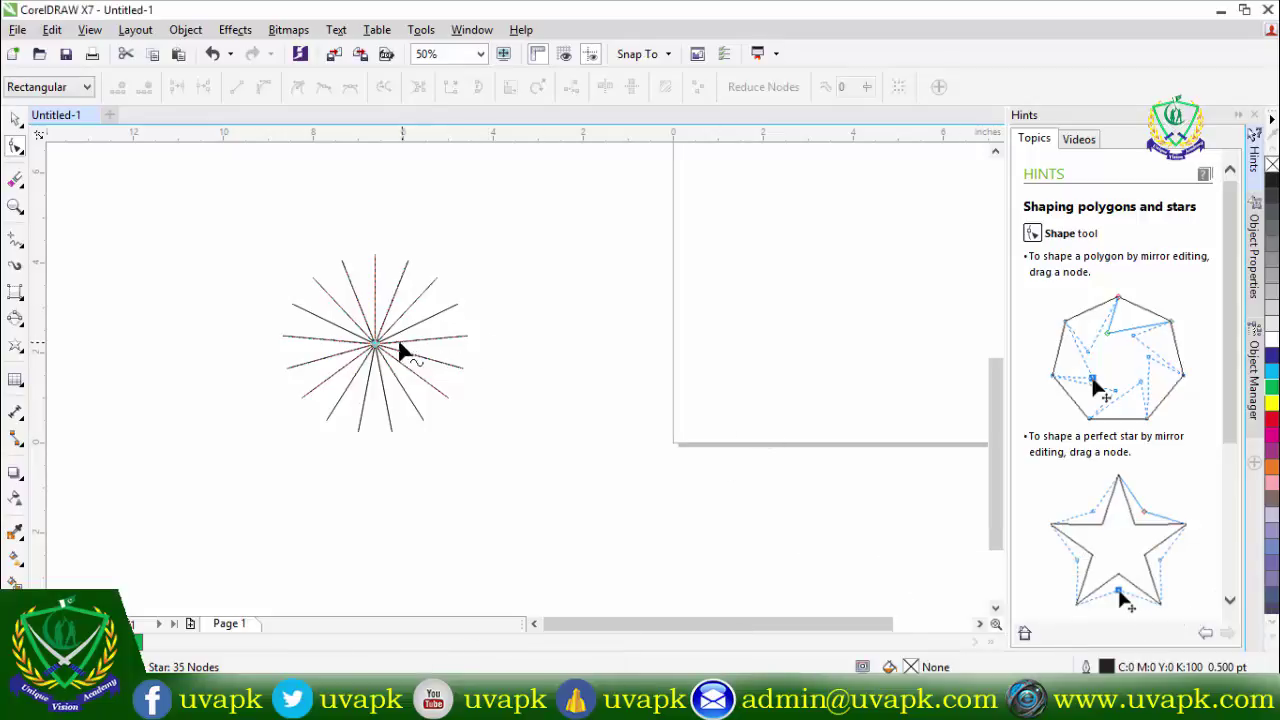
click(423, 386)
click(434, 391)
drag(377, 350, 471, 403)
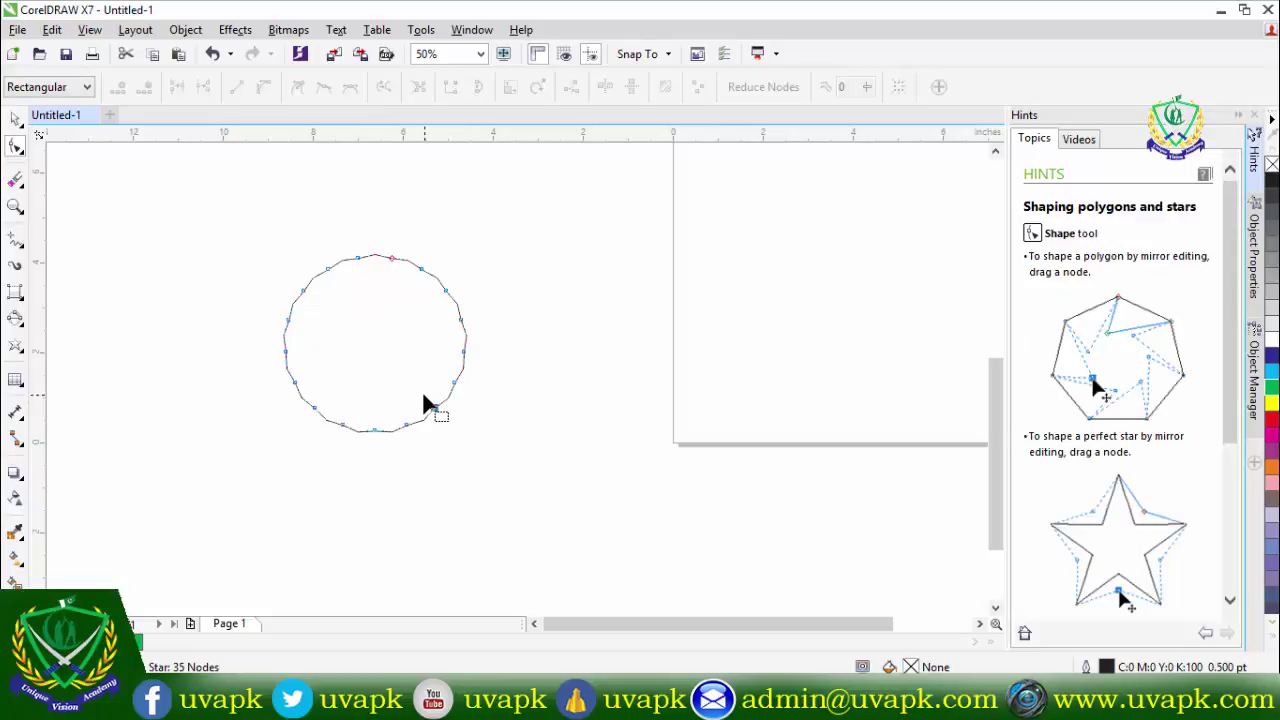
drag(313, 418, 362, 368)
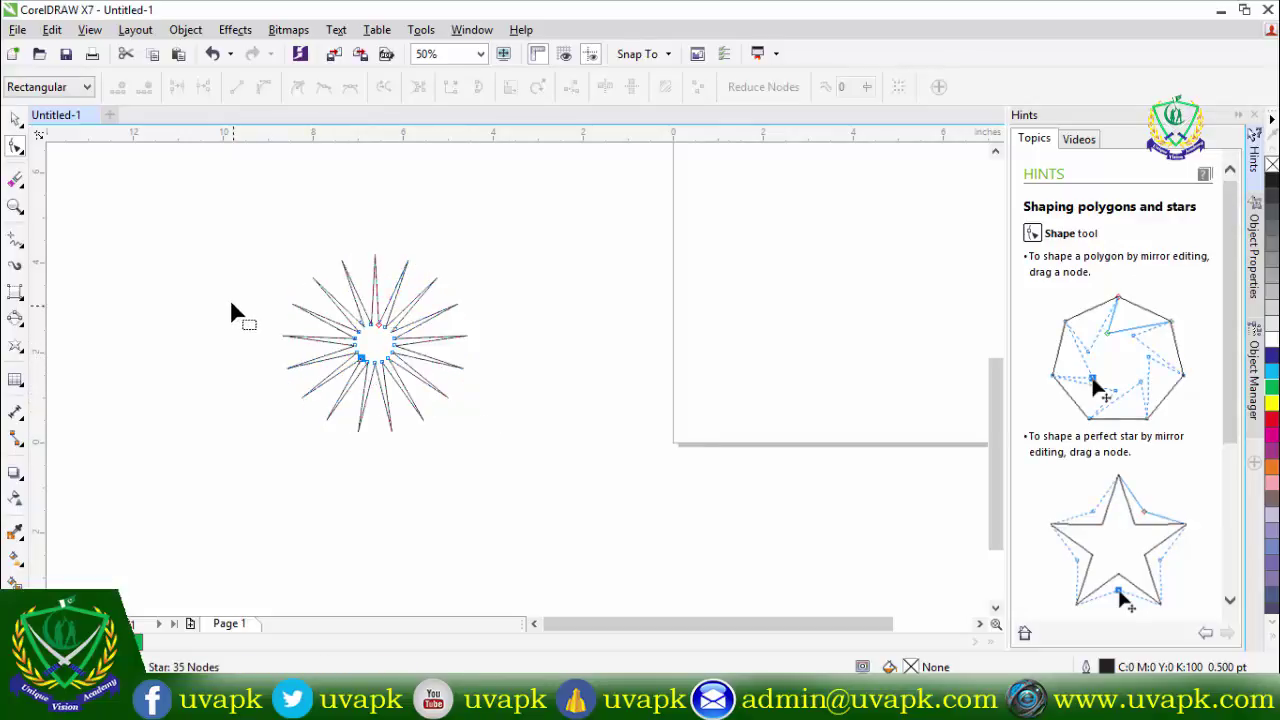
Step: Select the reshaped star with the Pick tool and delete it
click(18, 122)
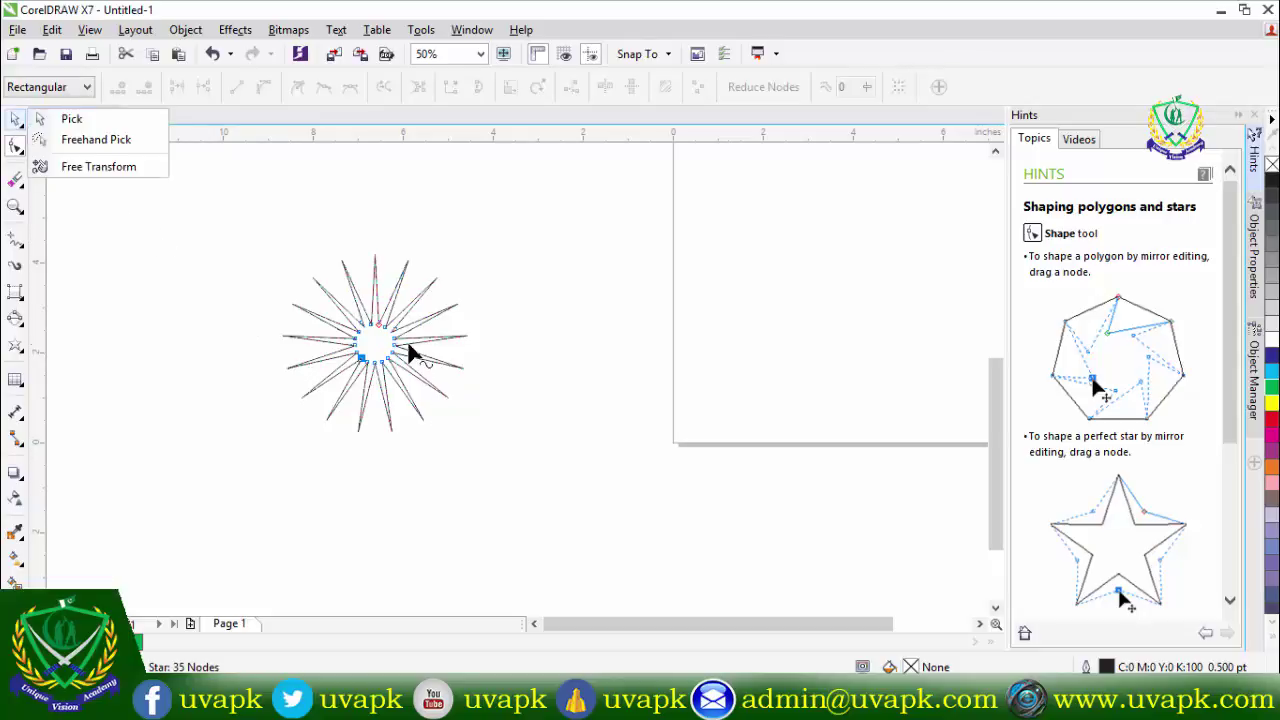
click(410, 351)
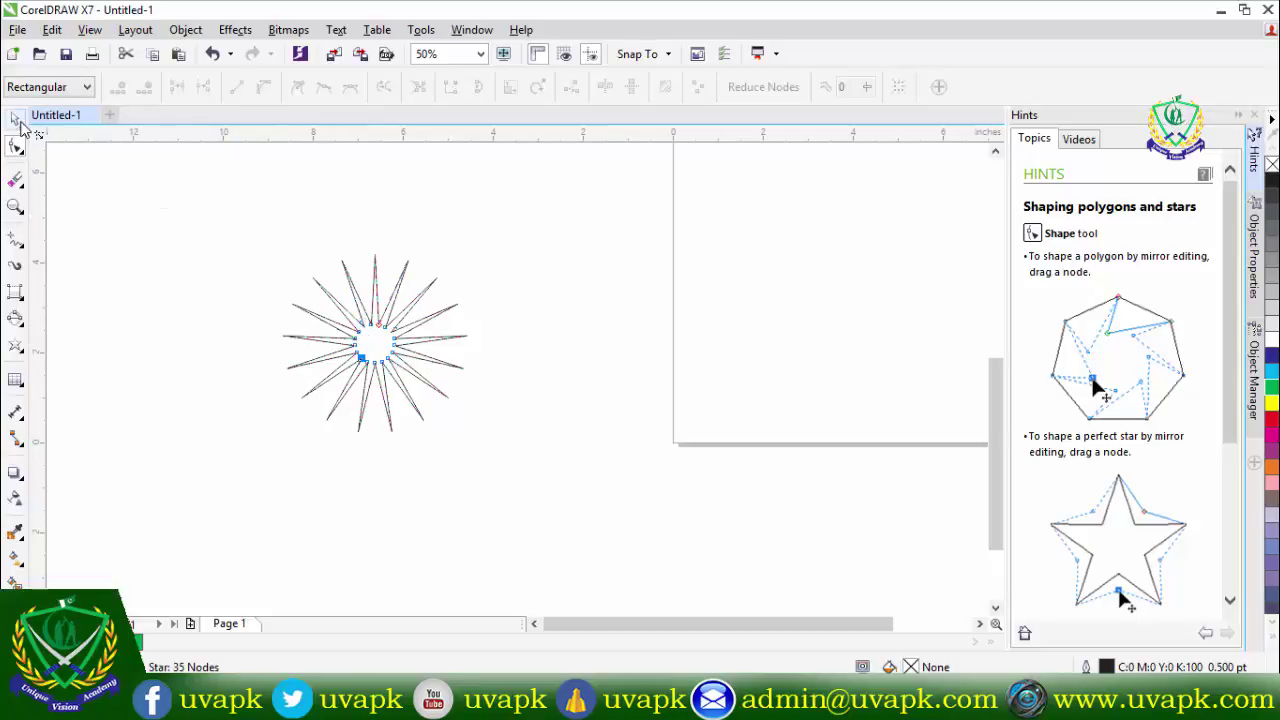
click(16, 120)
key(Delete)
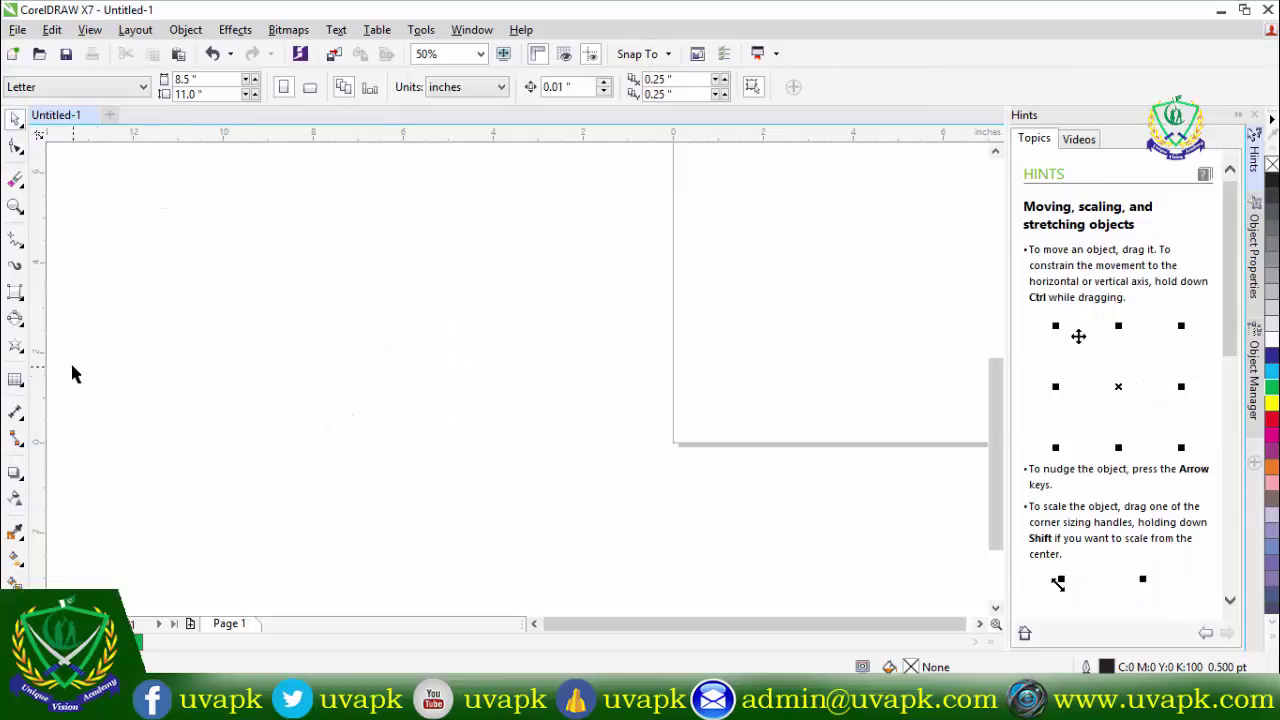
Step: Draw a complex star about 4.3 by 4.2 inches outside the page, with 10 points and sharpness 3
click(23, 355)
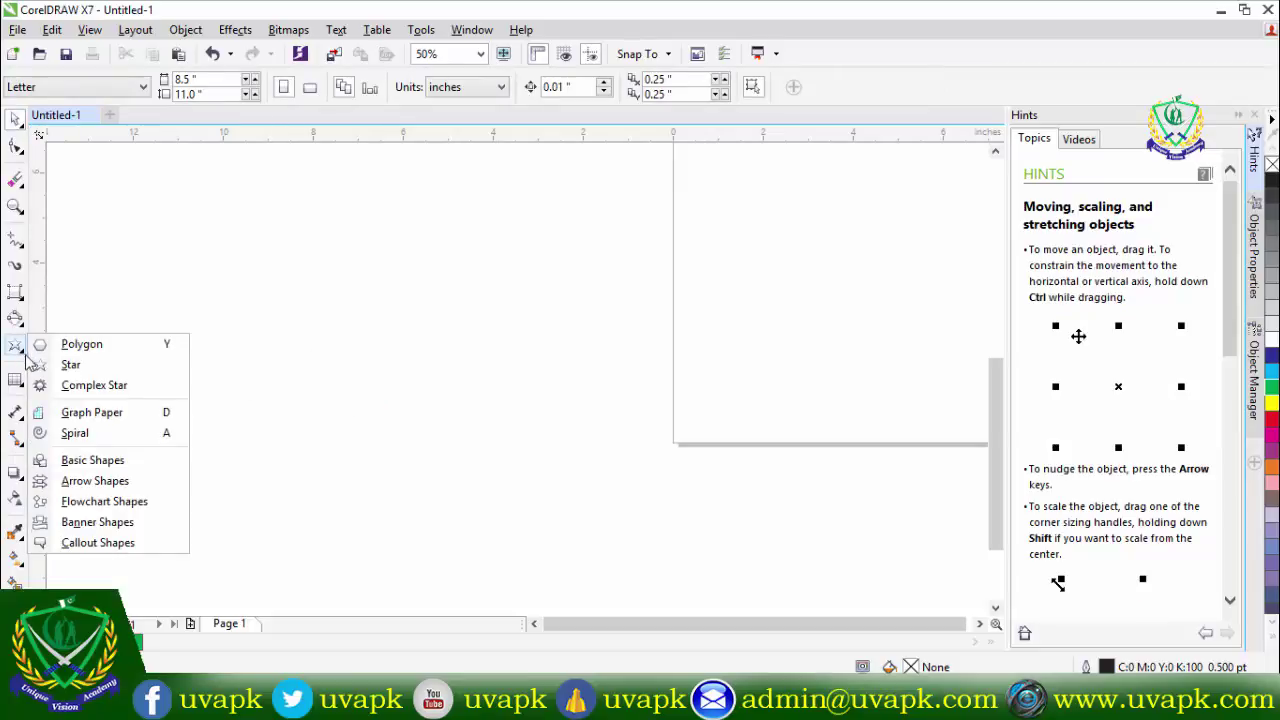
click(94, 385)
drag(372, 350, 569, 546)
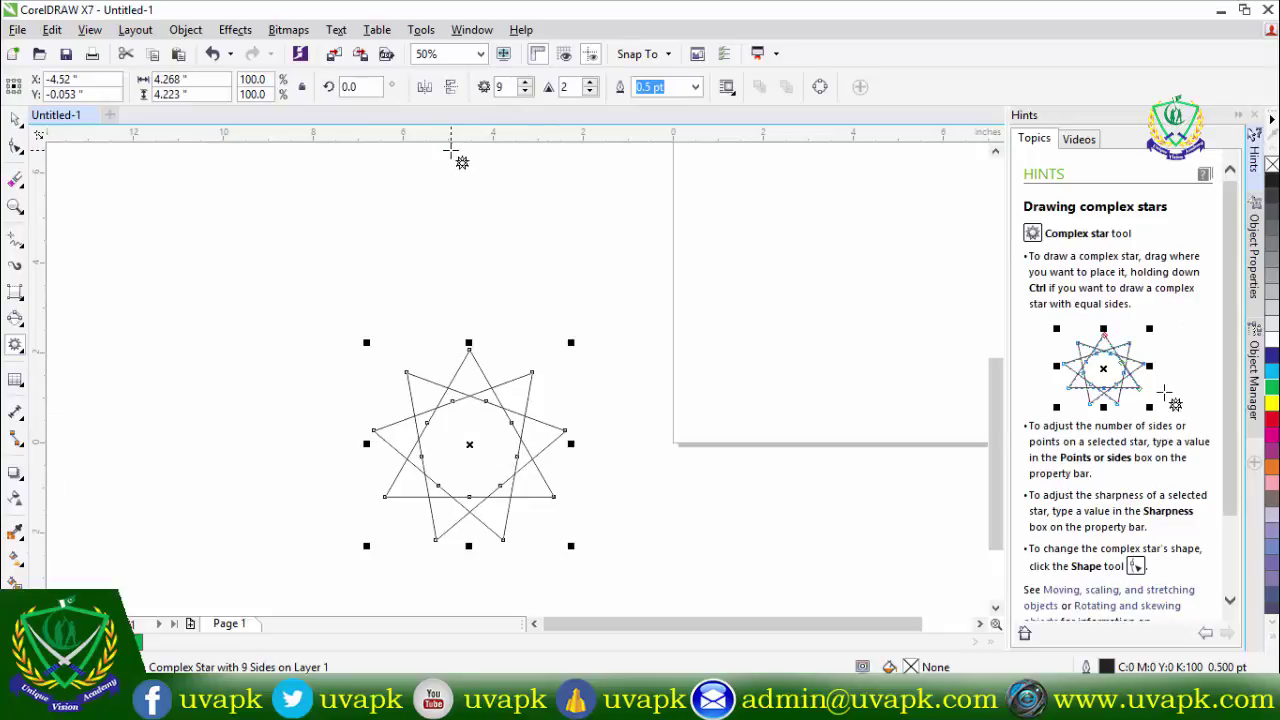
click(524, 83)
click(524, 83)
click(524, 83)
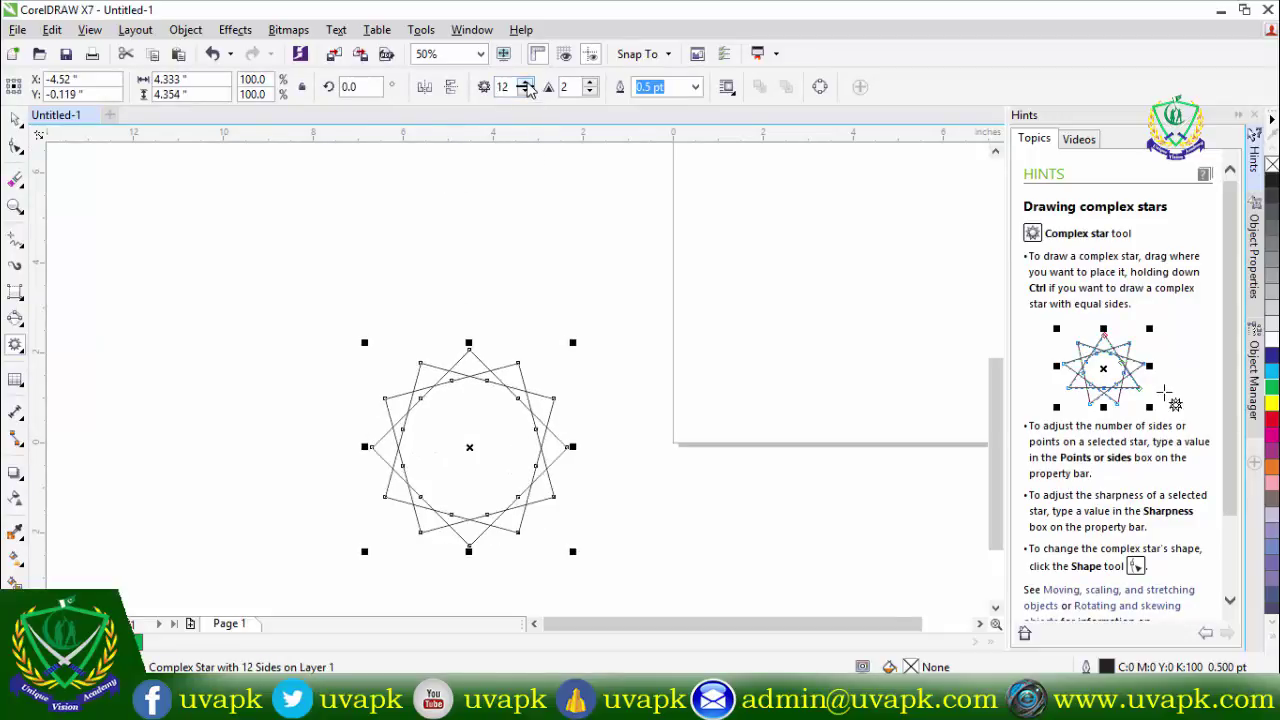
click(524, 91)
click(524, 91)
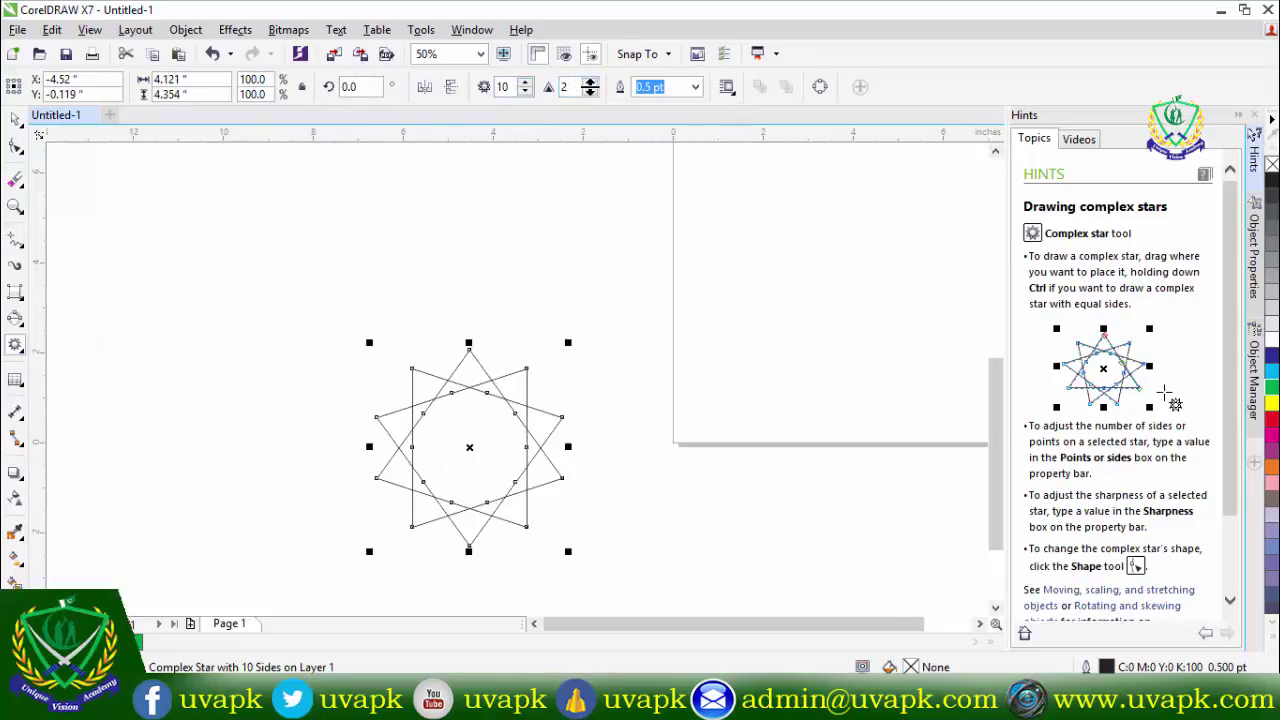
click(591, 82)
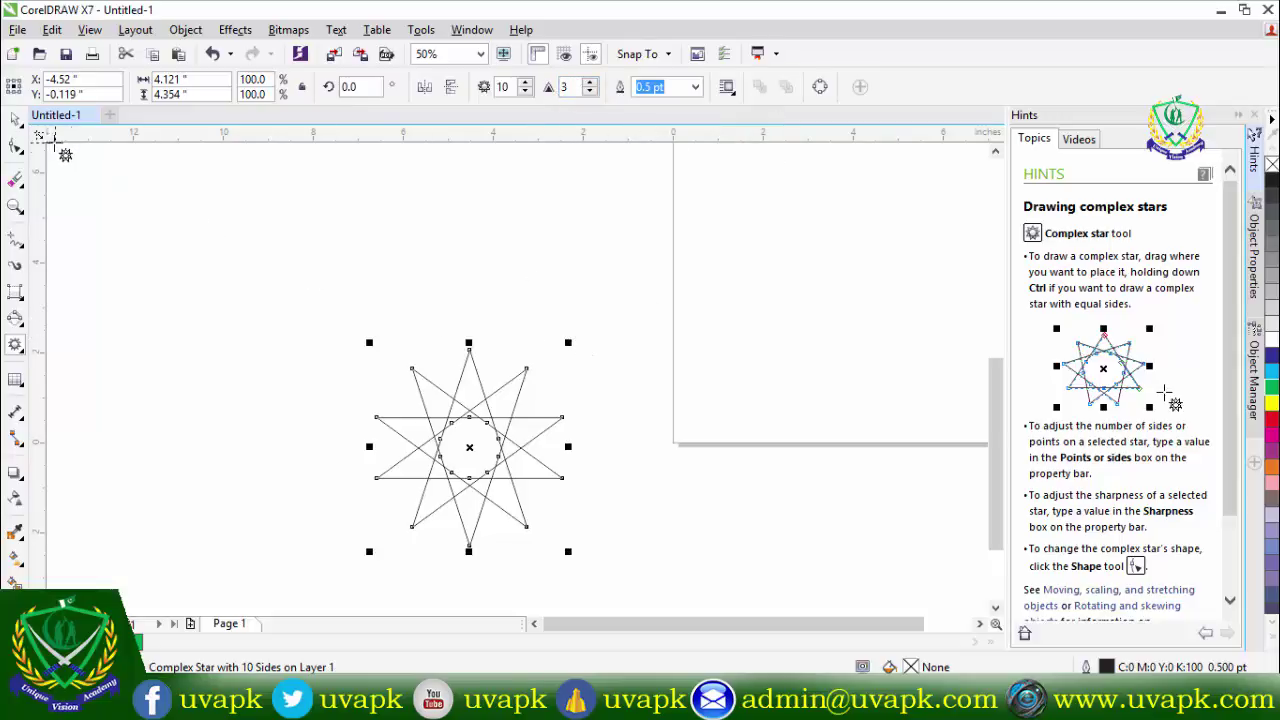
Step: Reshape the complex star by moving its inner nodes outward past the tips and its former tips inward, and delete it
click(16, 147)
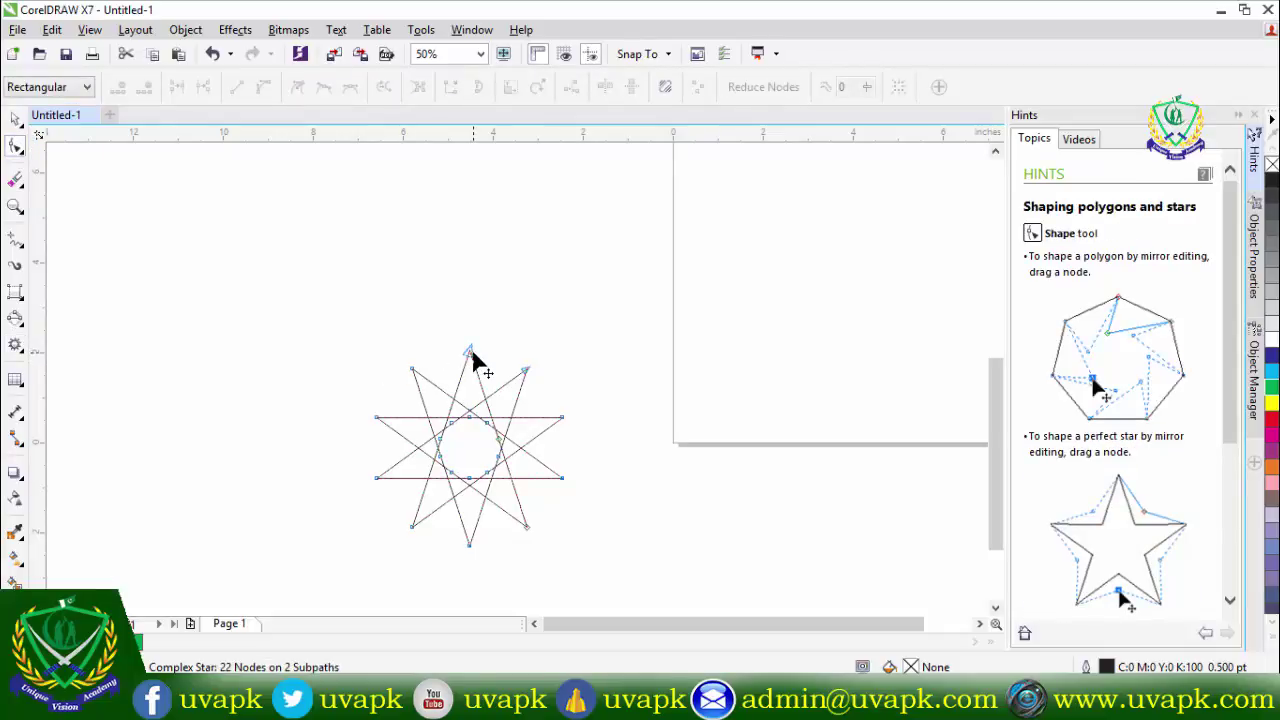
drag(467, 413, 486, 299)
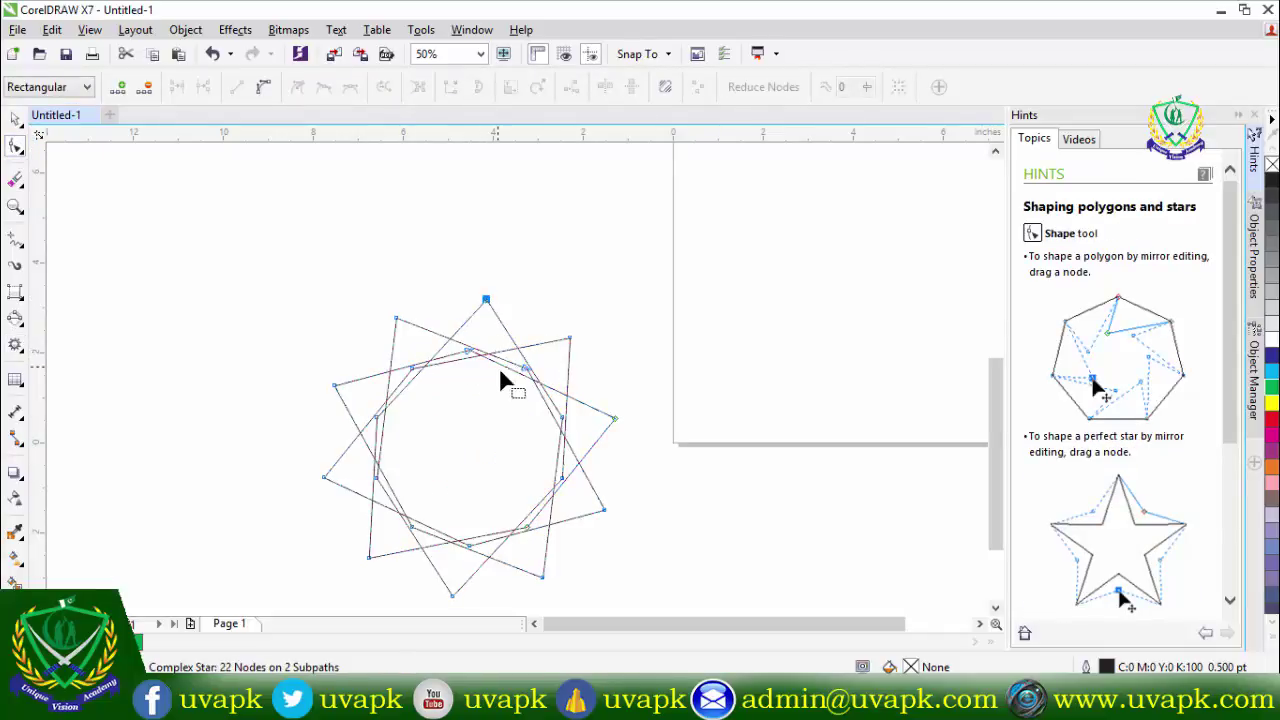
click(505, 391)
drag(470, 354, 484, 426)
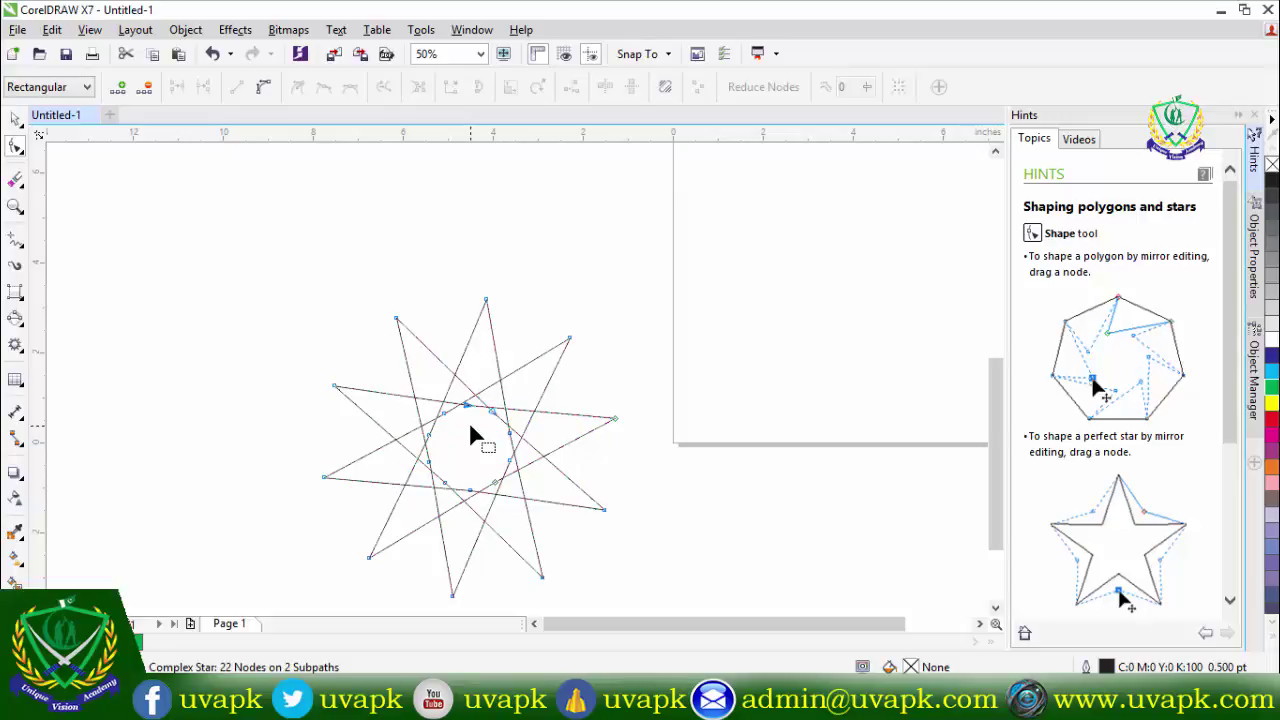
click(15, 118)
key(Delete)
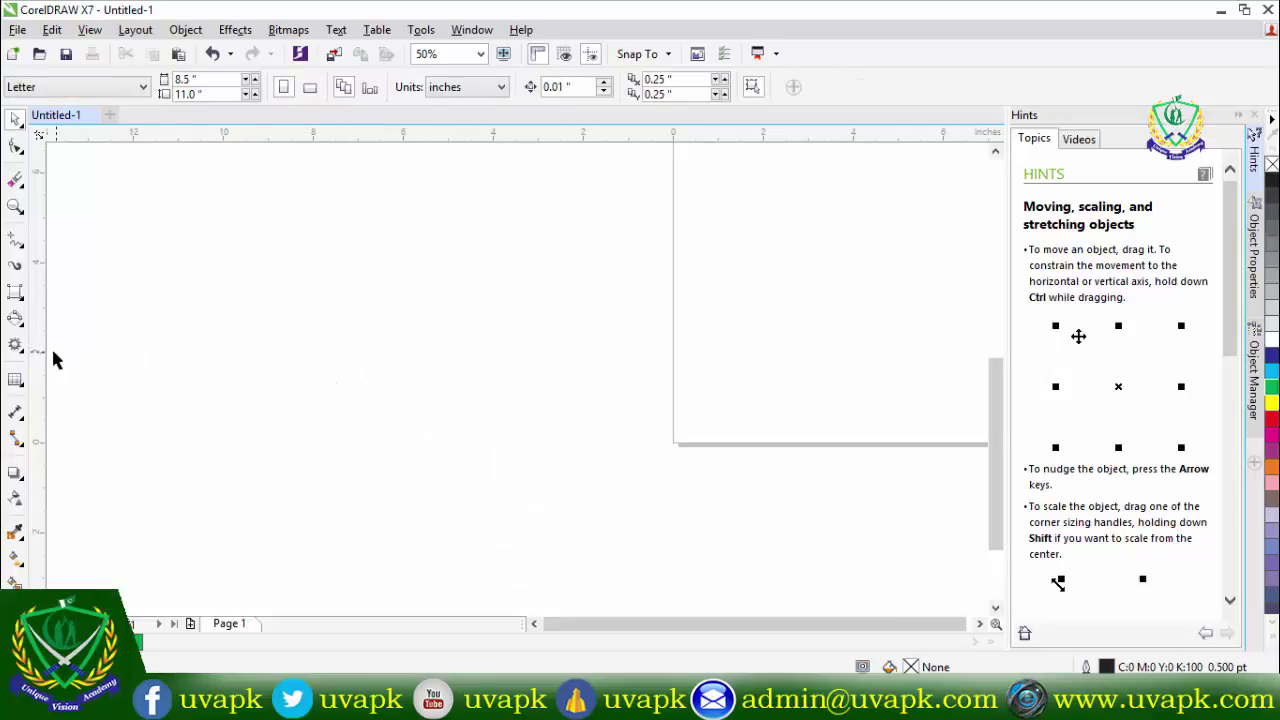
Step: Draw a graph paper grid of 4 columns and 3 rows in the empty area outside the page
click(17, 346)
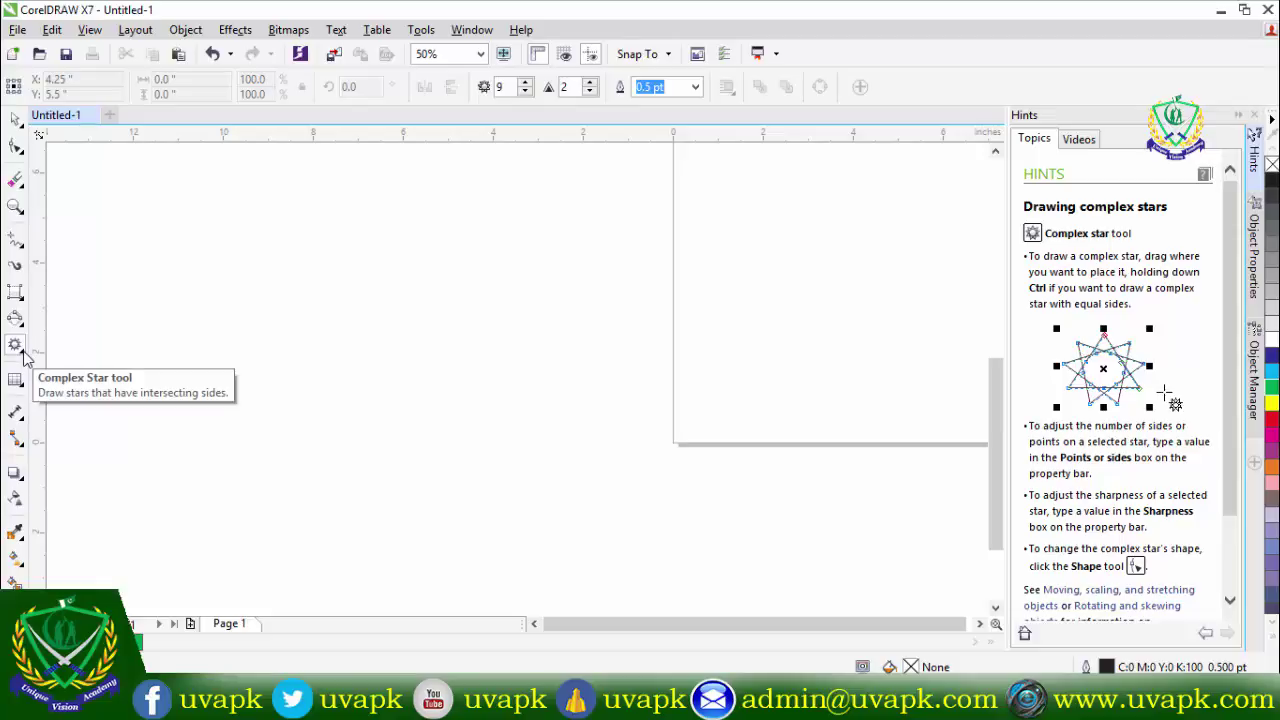
click(24, 355)
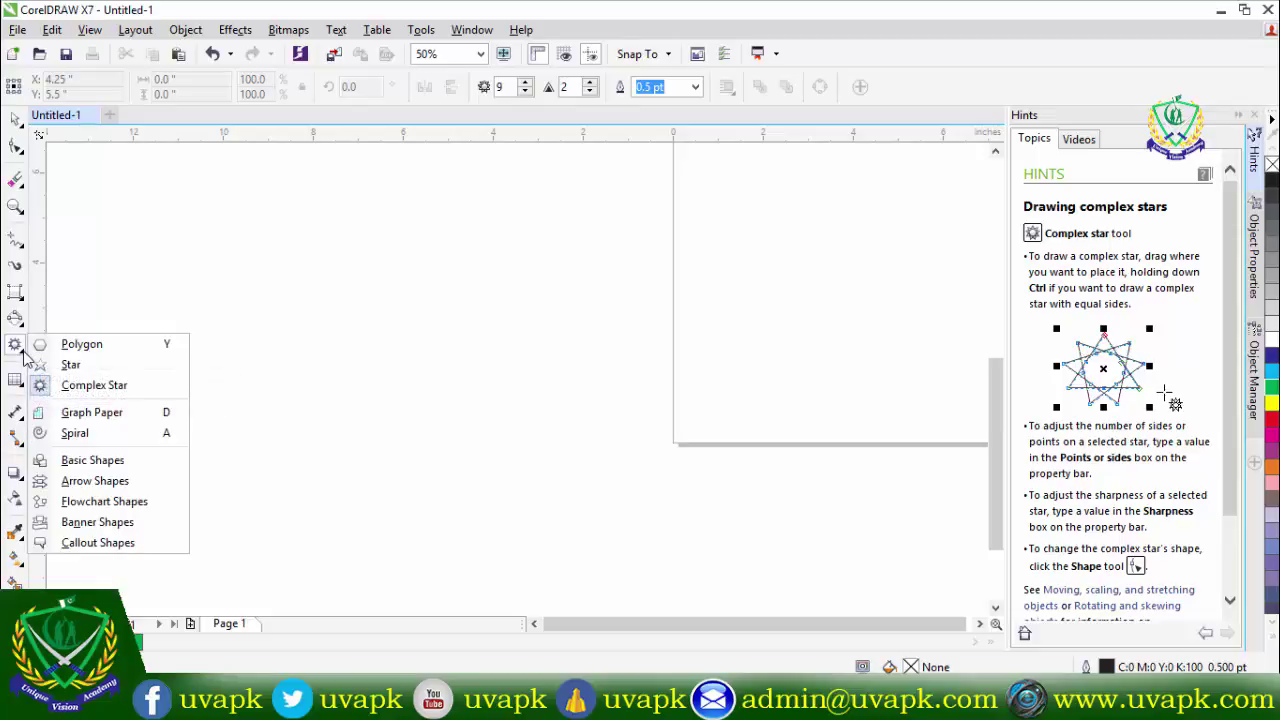
click(112, 413)
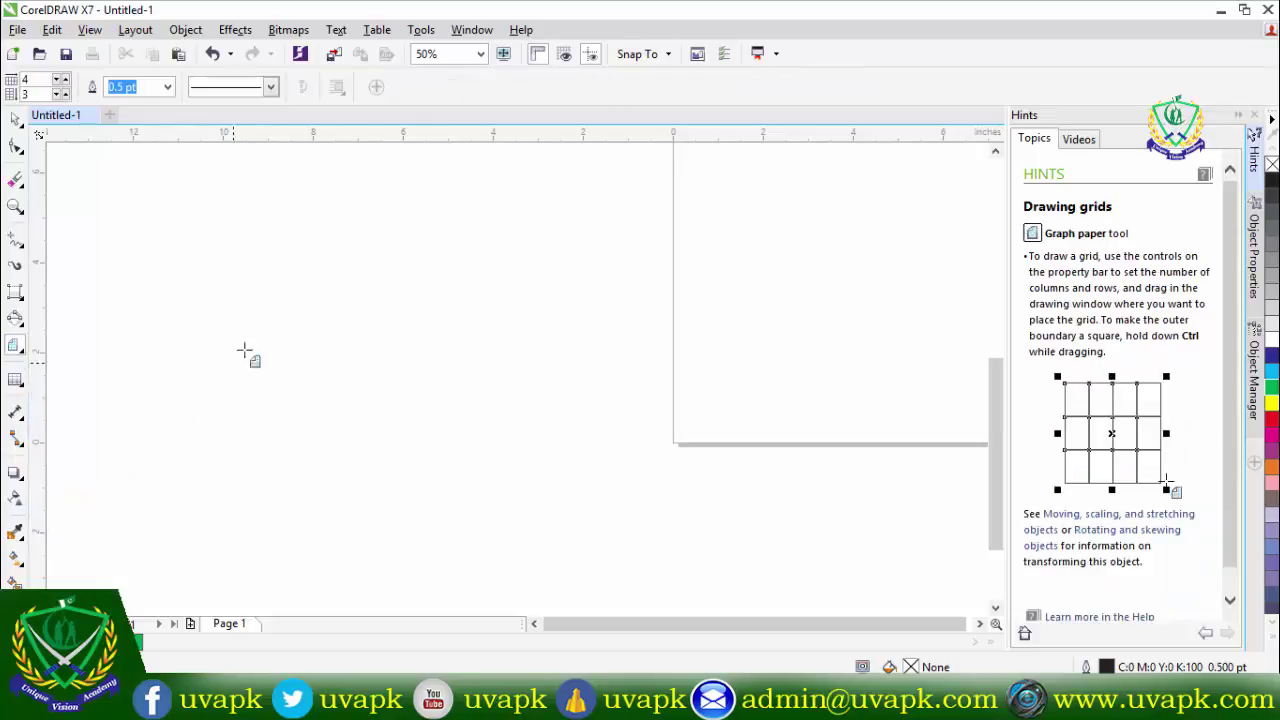
drag(276, 279, 658, 568)
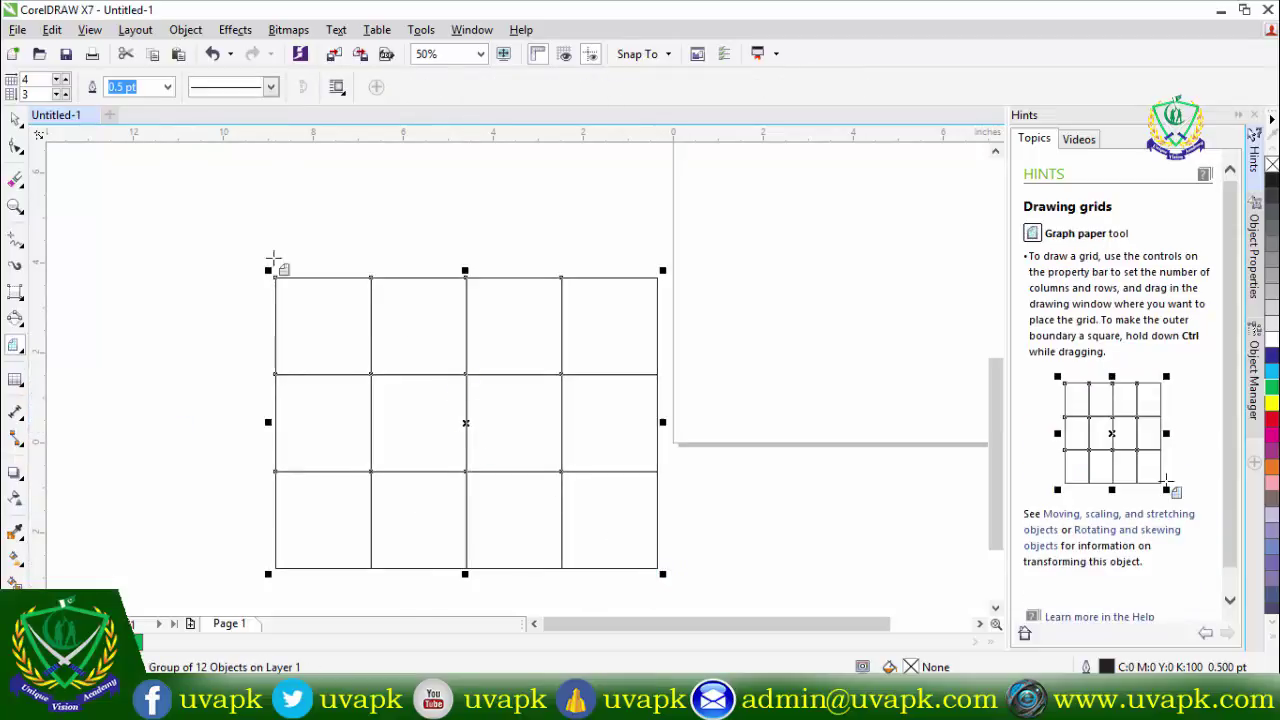
Step: Apply a widely spaced dashed line style to the 4-by-3 grid and set its outline width to 1.5 pt
click(270, 87)
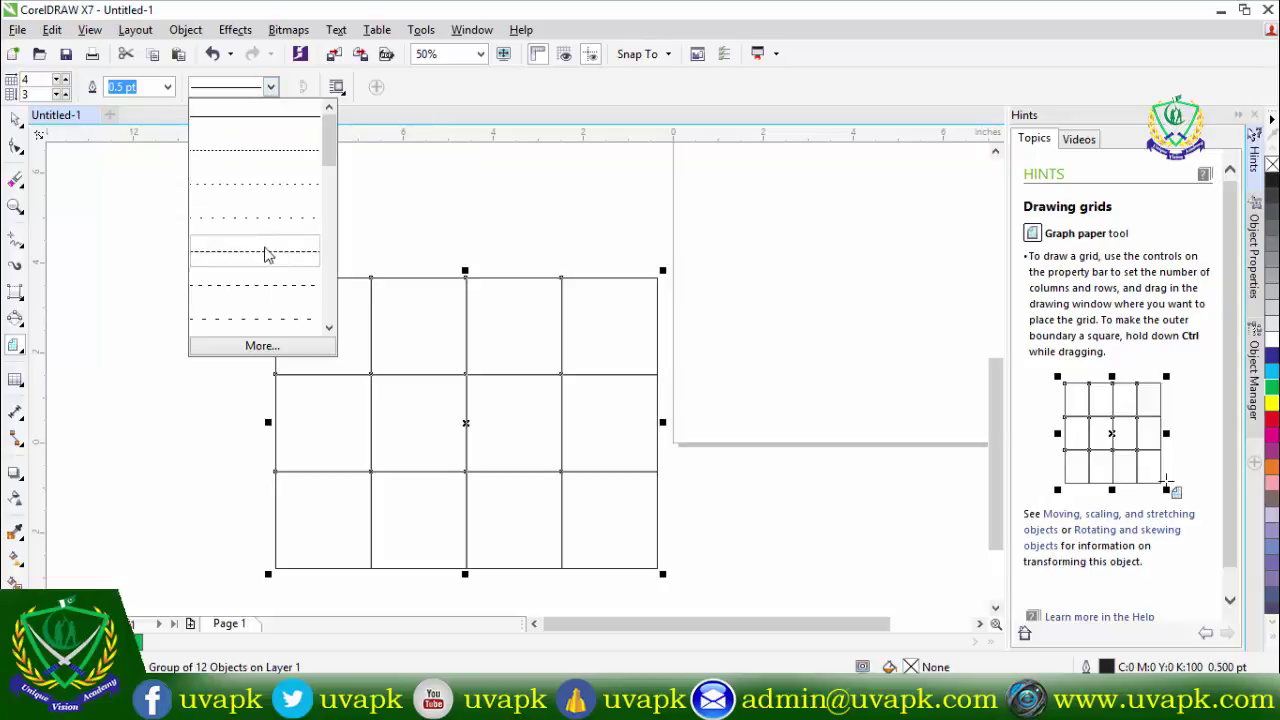
click(263, 251)
click(270, 87)
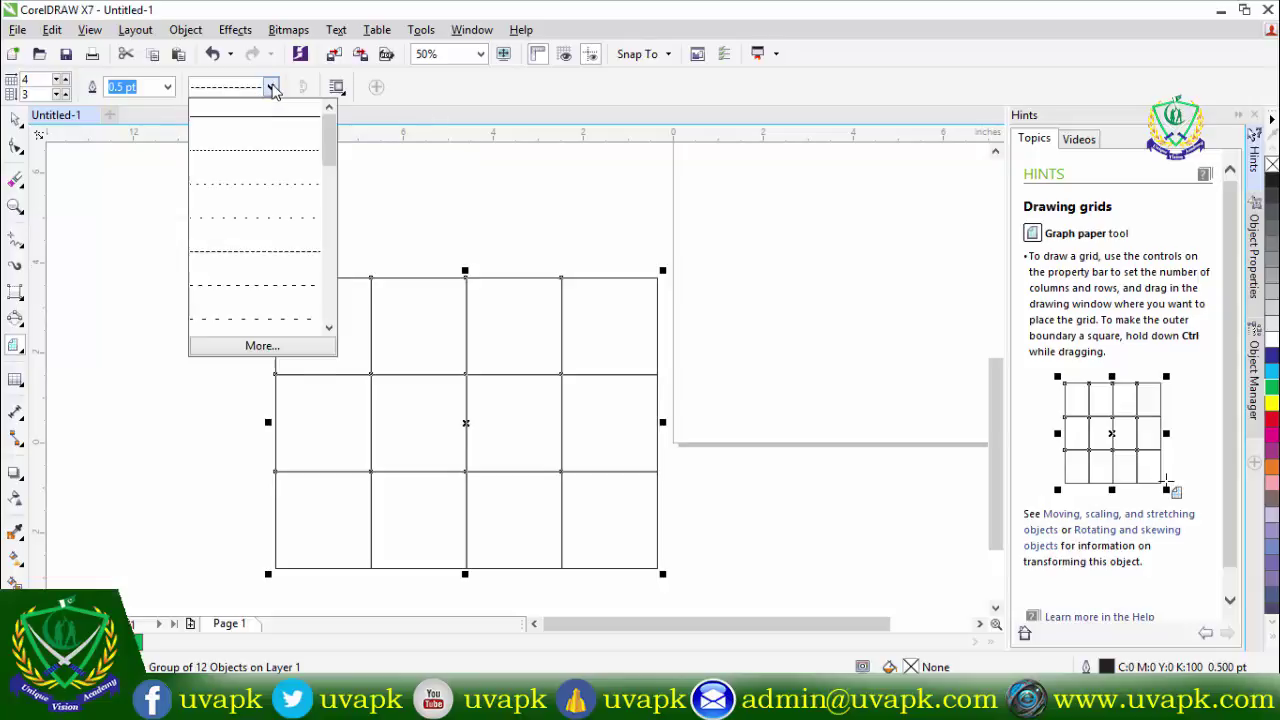
click(282, 305)
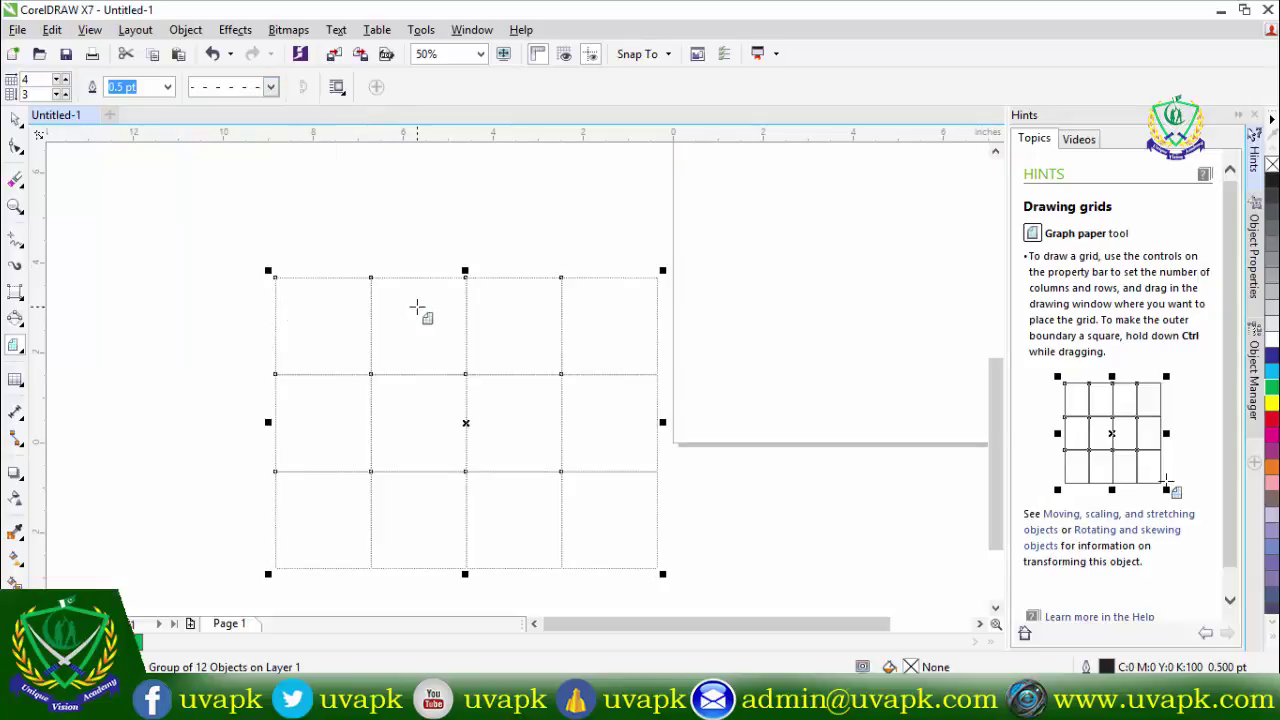
scroll(360, 320, up, 2)
scroll(359, 317, up, 3)
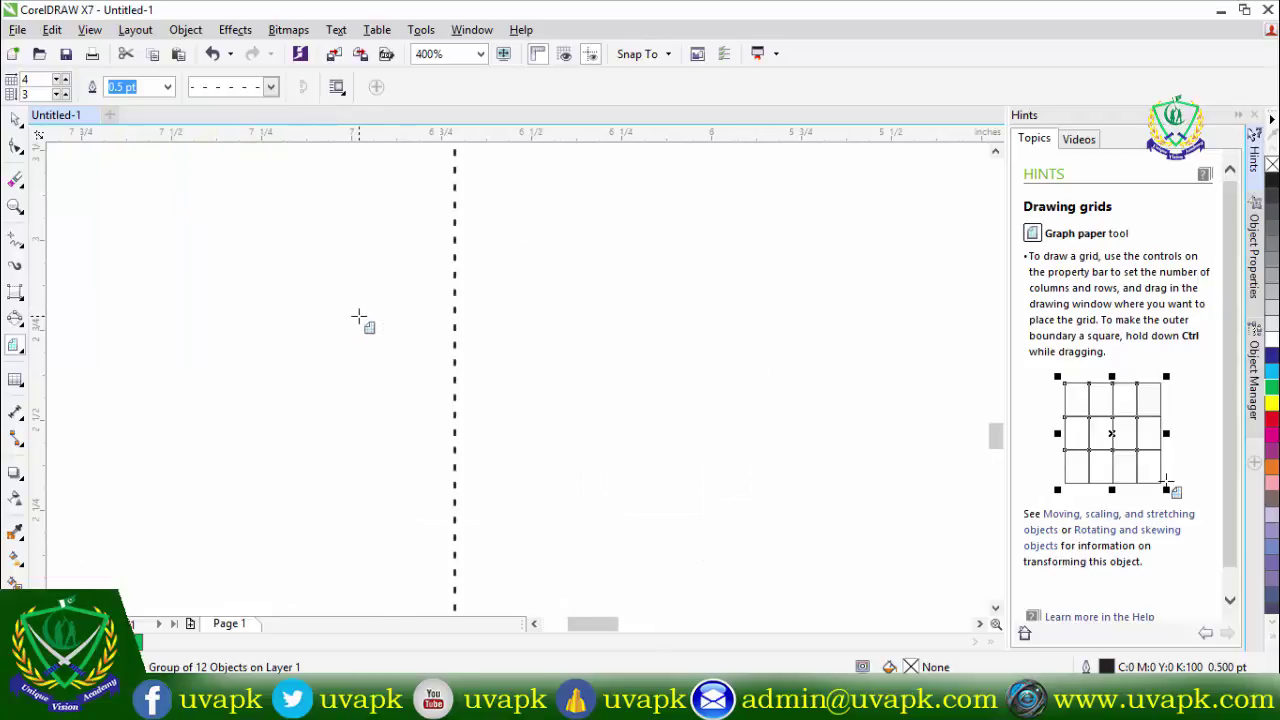
scroll(359, 317, down, 3)
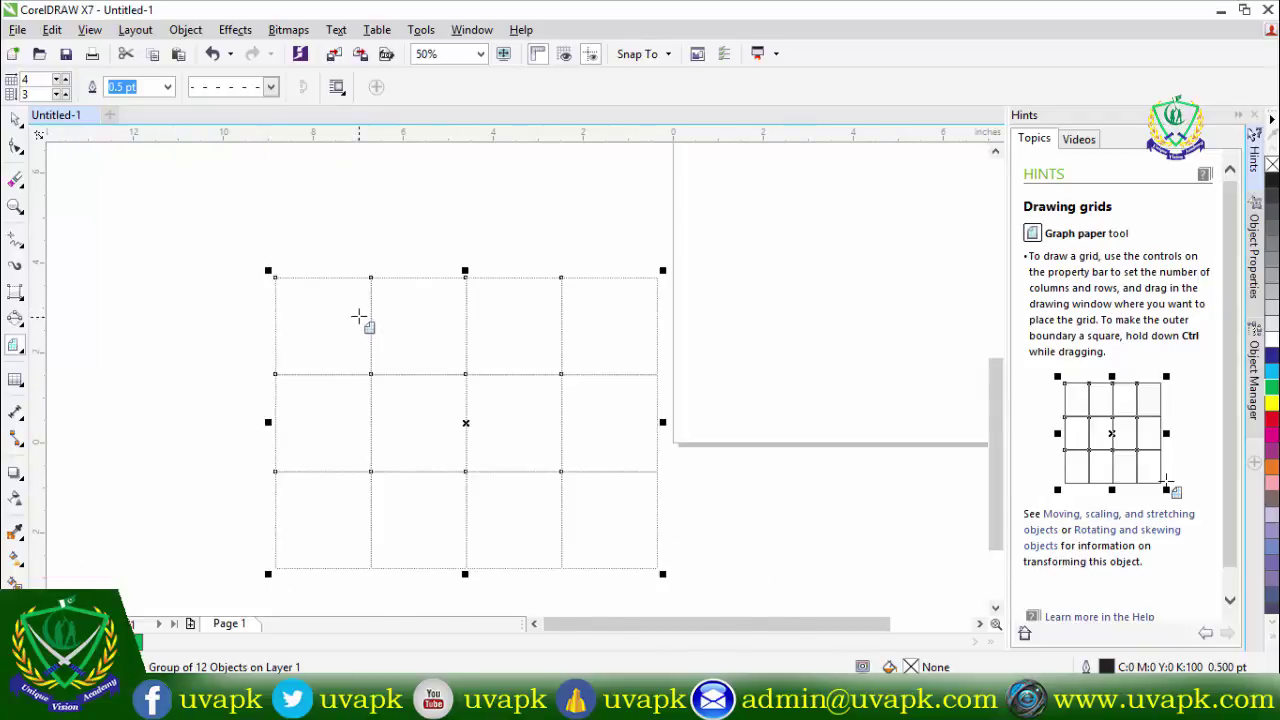
click(167, 87)
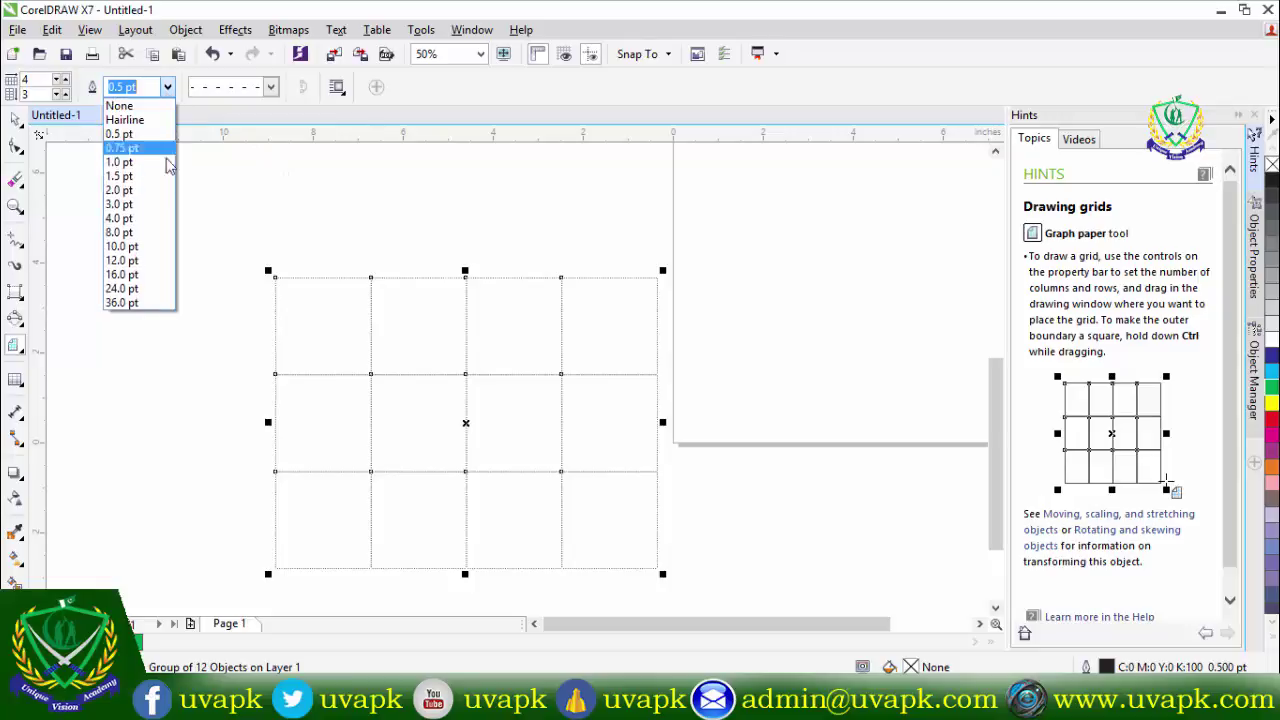
click(152, 168)
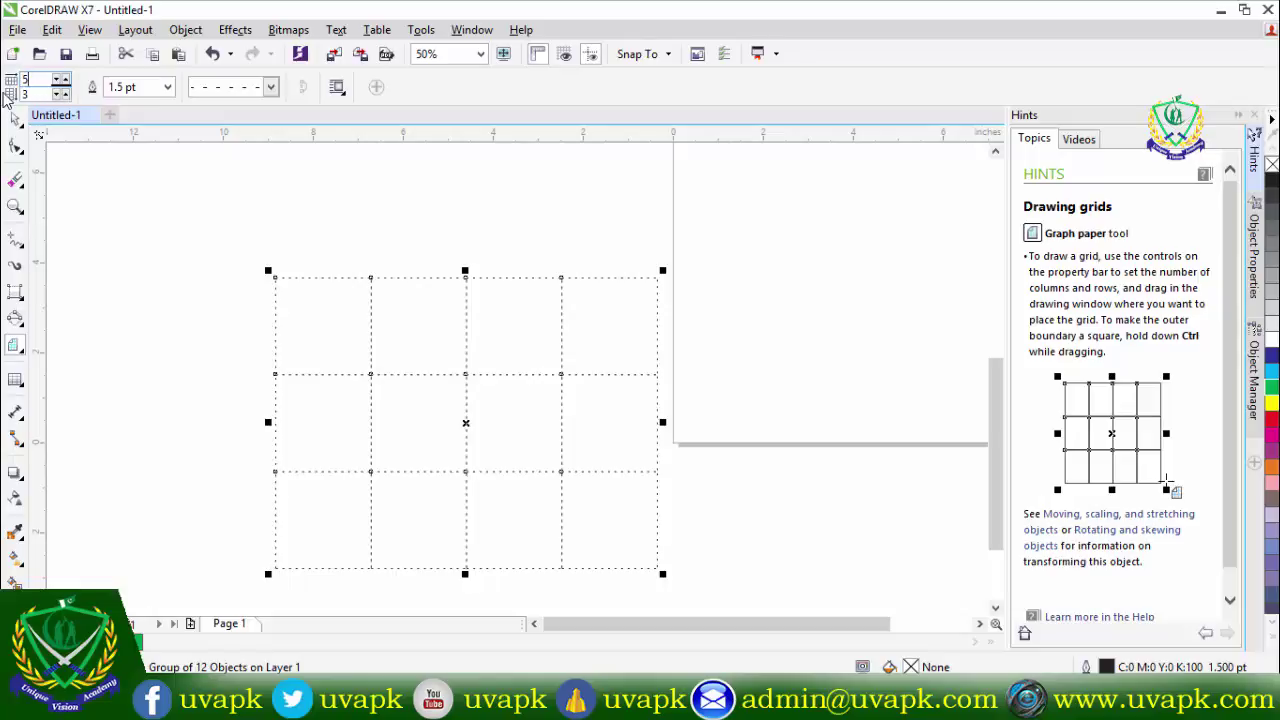
Step: Draw a smaller graph paper grid of 5 columns and 5 rows beside the dashed grid, and delete it
double_click(26, 93)
text(5)
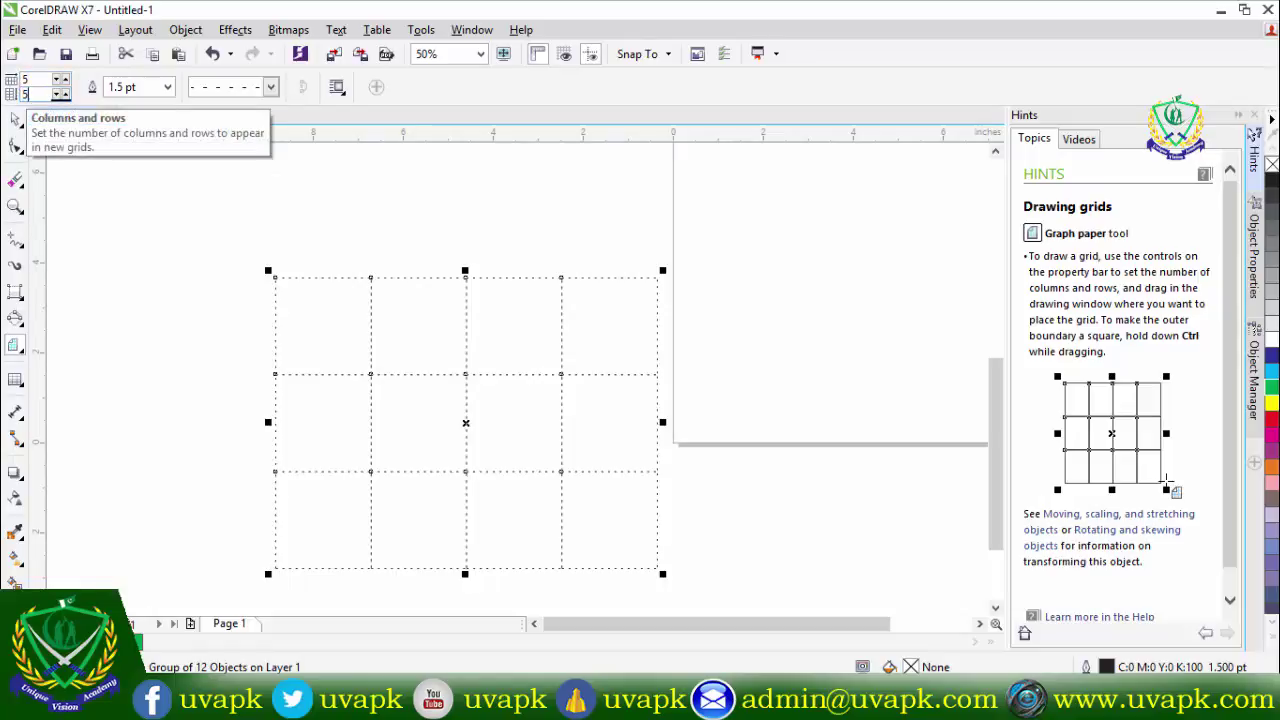
mouse_move(126, 201)
mouse_down()
mouse_move(206, 262)
mouse_move(213, 347)
mouse_move(258, 355)
mouse_up()
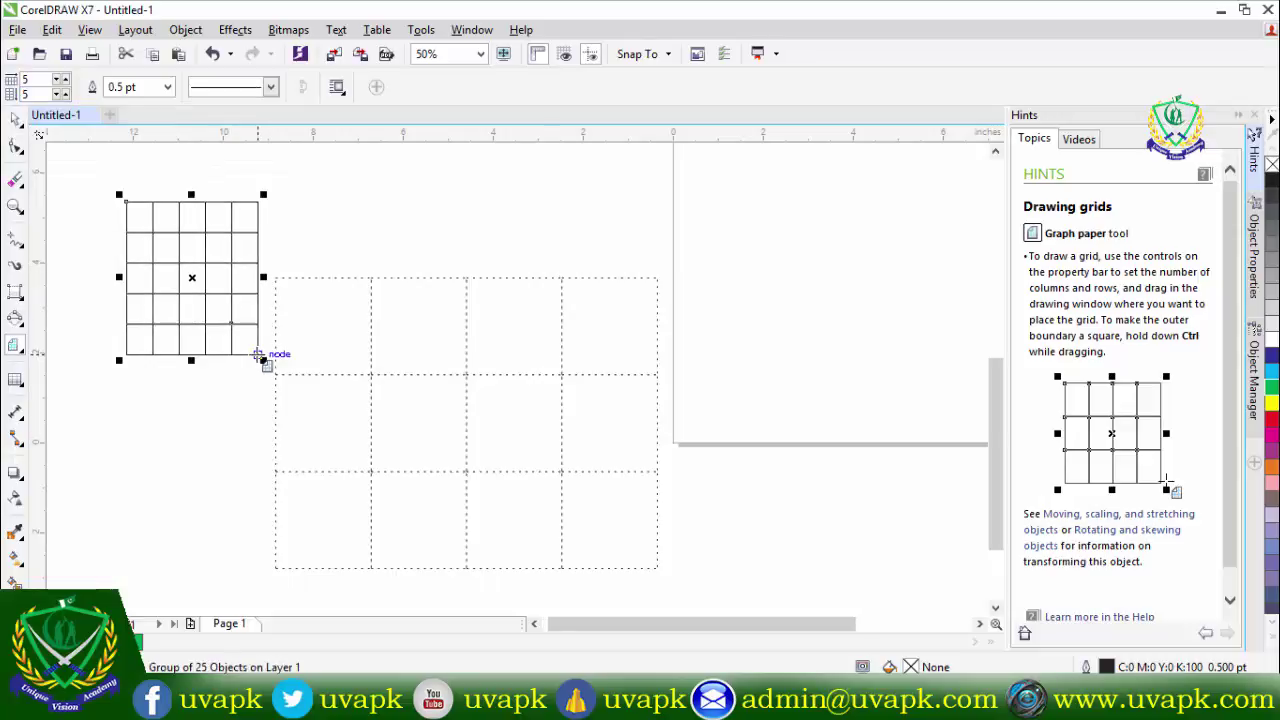
key(Delete)
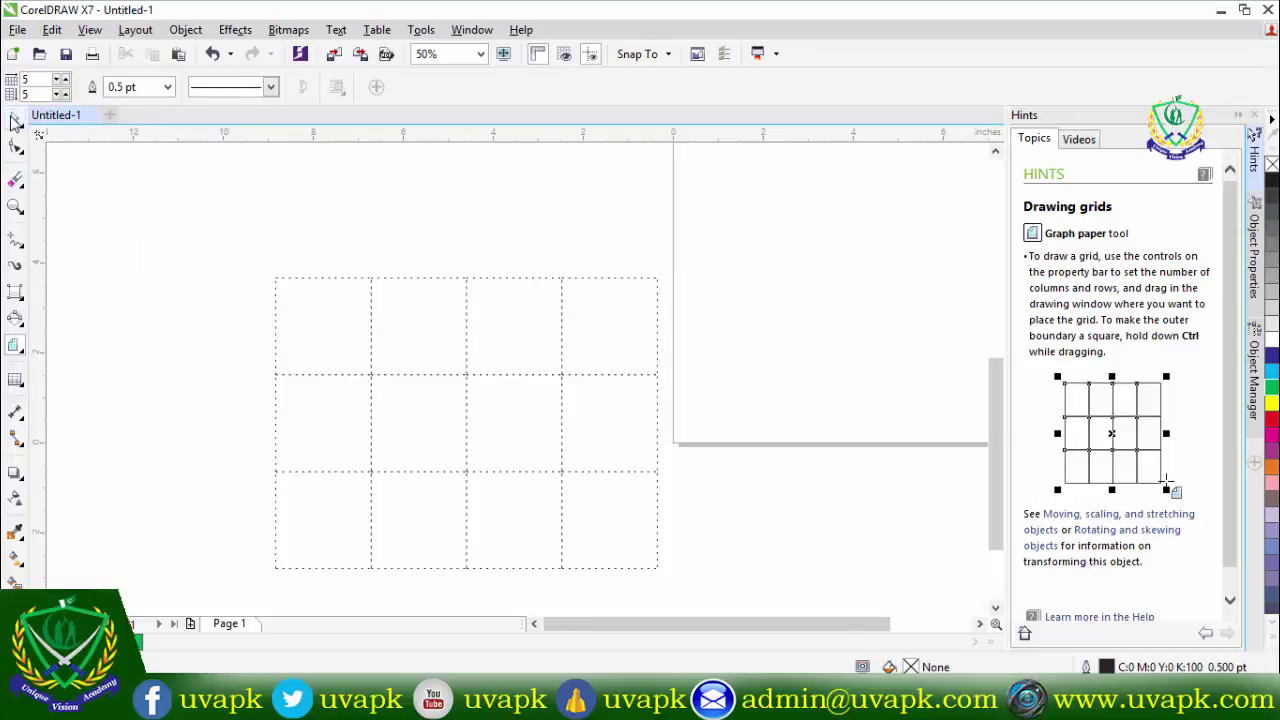
Step: Select the dashed 4-by-3 grid with the Pick tool and delete it
click(15, 118)
click(289, 277)
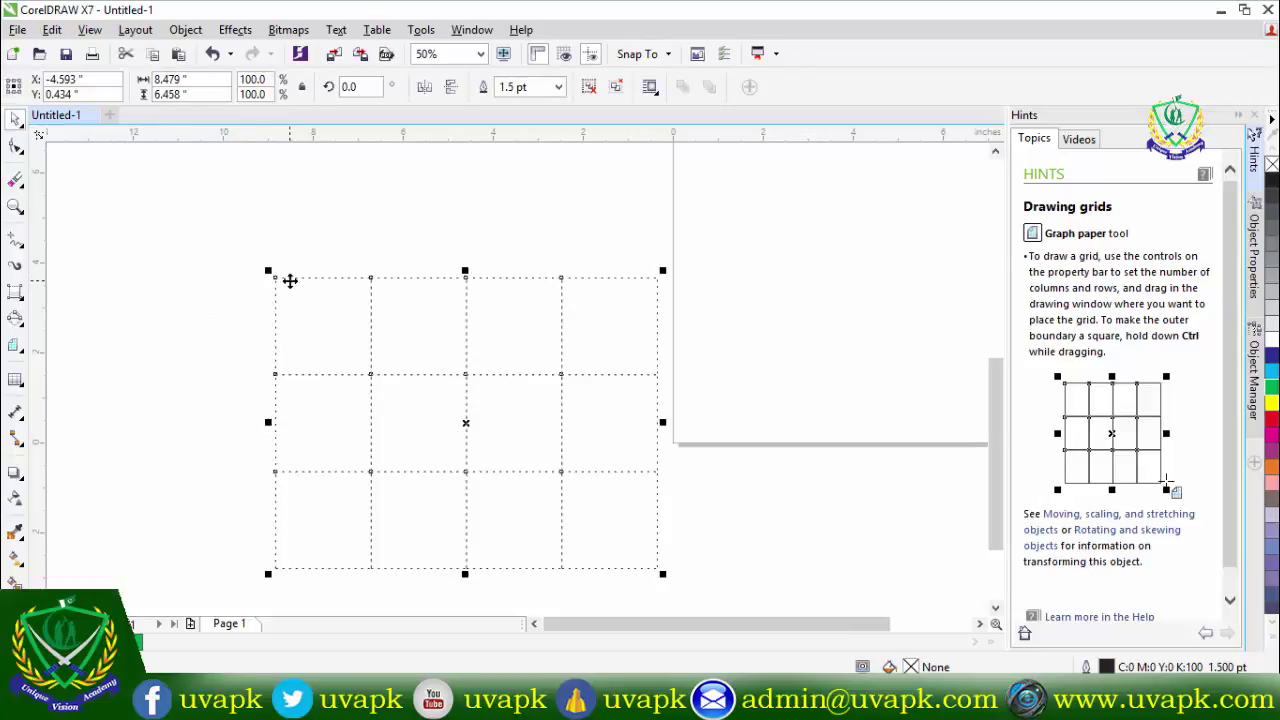
click(20, 150)
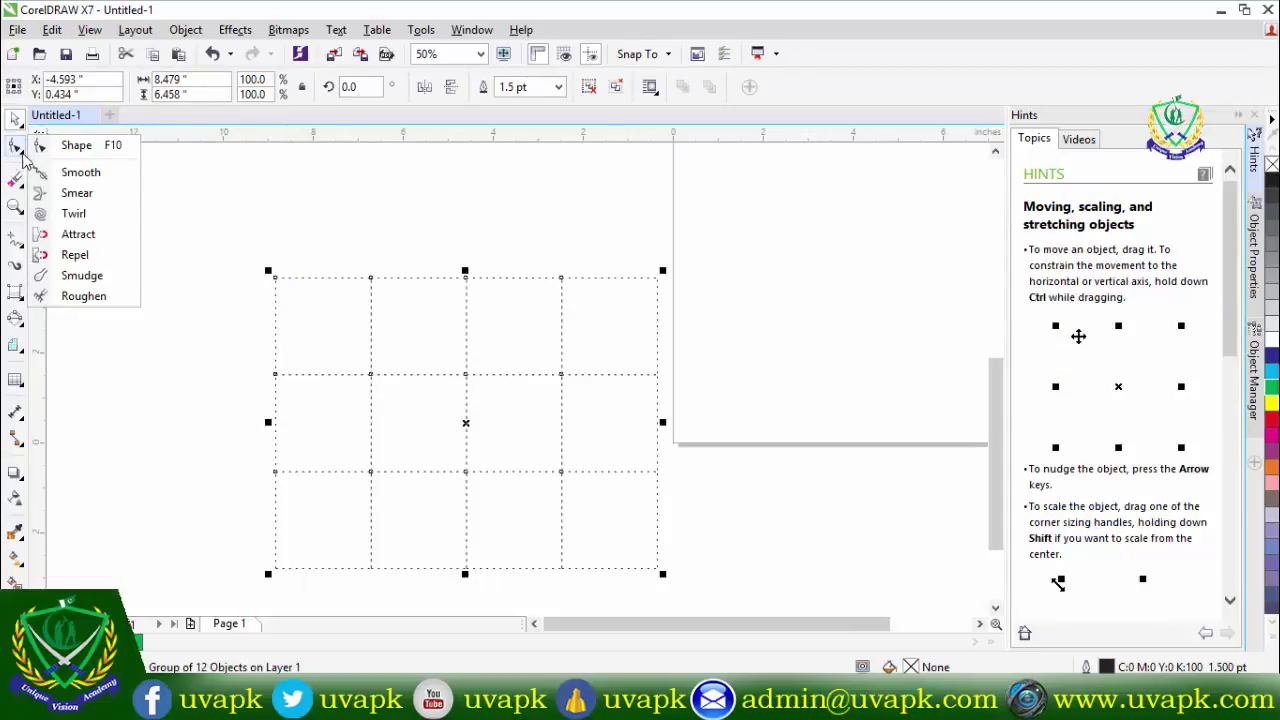
click(237, 233)
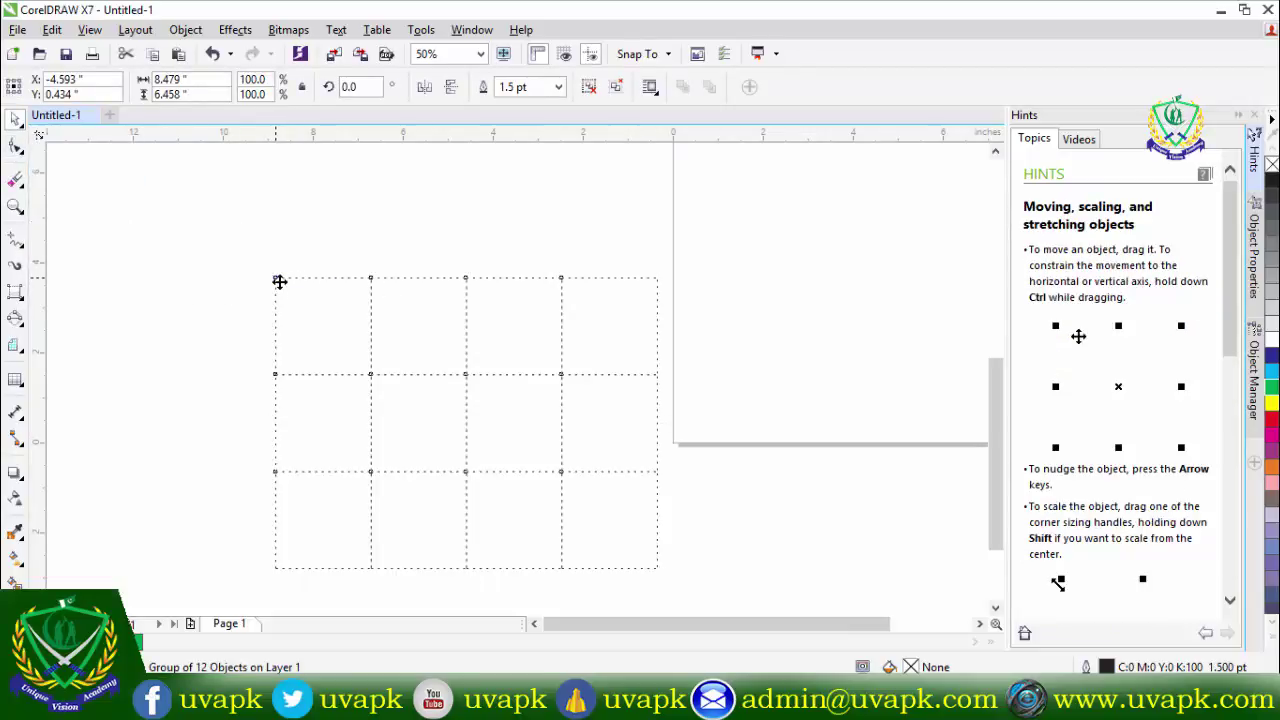
drag(278, 278, 306, 303)
click(249, 313)
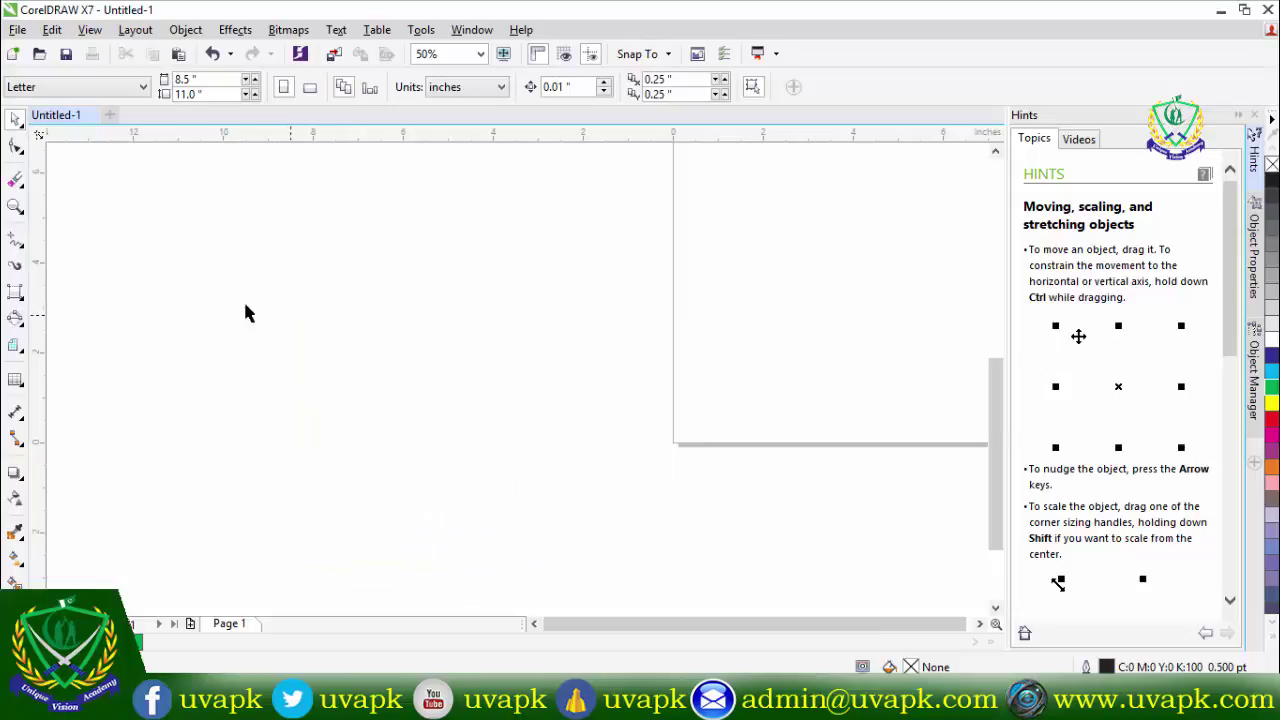
Step: Draw two symmetrical spirals beside the page, the first with 14 revolutions and the second with 9 revolutions
click(18, 348)
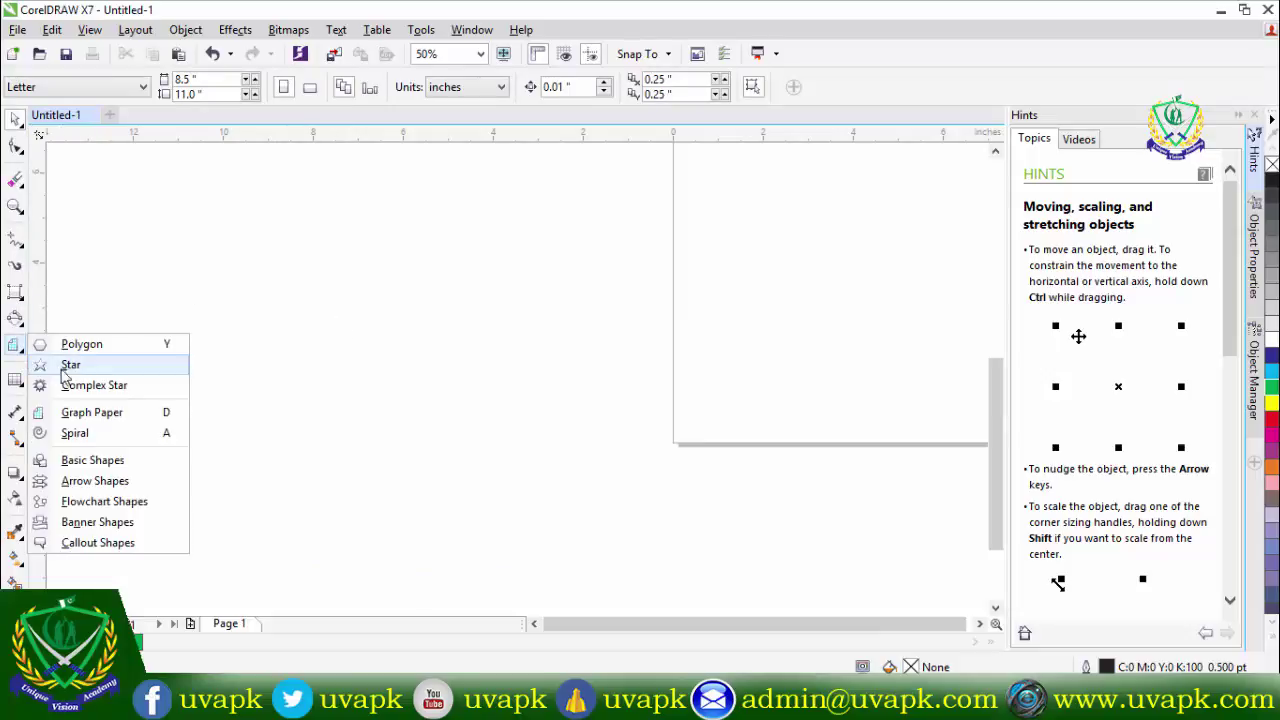
click(76, 434)
mouse_move(220, 308)
mouse_down()
mouse_move(366, 426)
mouse_move(386, 487)
mouse_move(440, 491)
mouse_move(416, 519)
mouse_up()
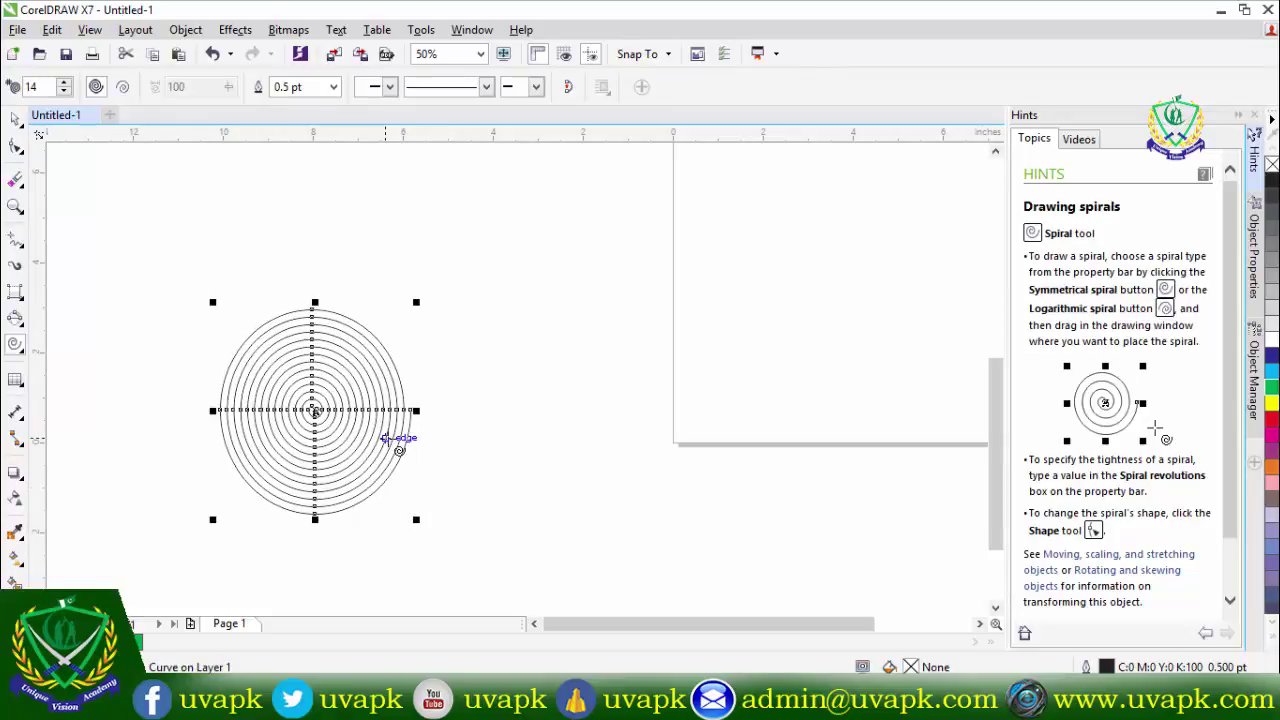
click(64, 90)
drag(483, 235, 694, 432)
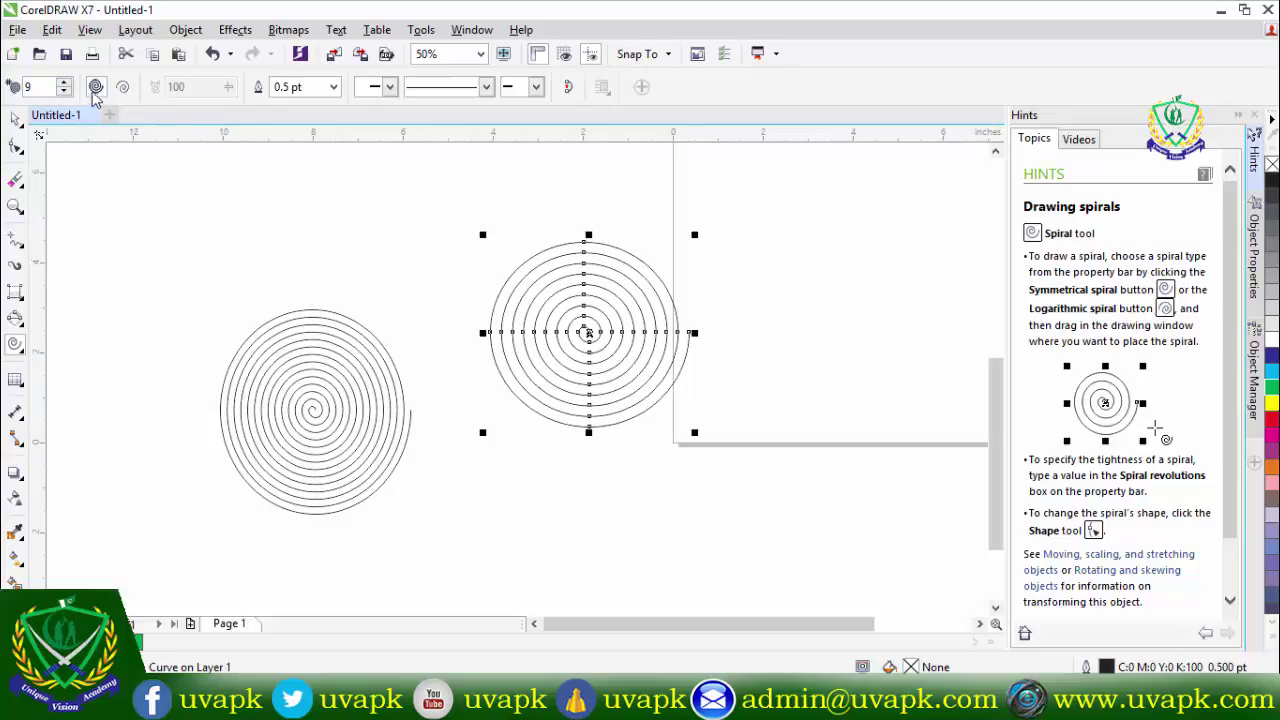
Step: Draw two logarithmic spirals with expansion 100 above the 14-revolution spiral, one with 9 revolutions and a smaller one with 5
click(123, 87)
drag(132, 193, 322, 345)
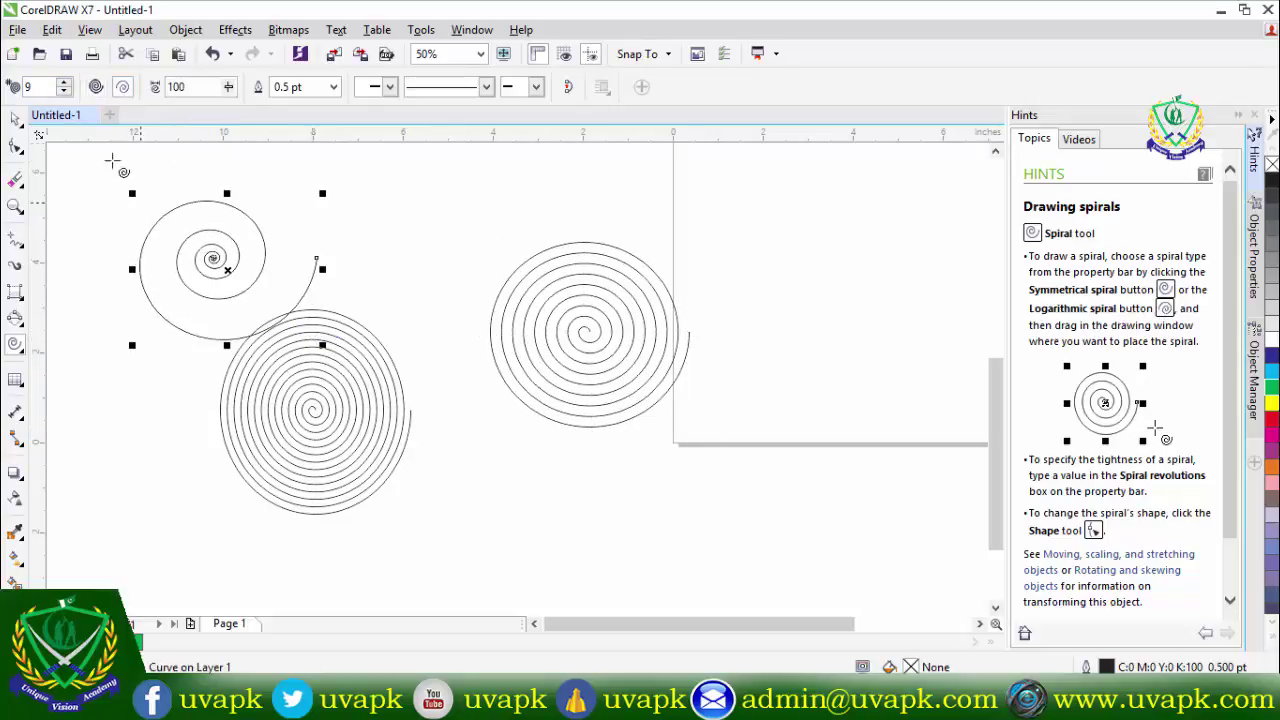
click(64, 92)
click(64, 92)
drag(338, 216, 455, 317)
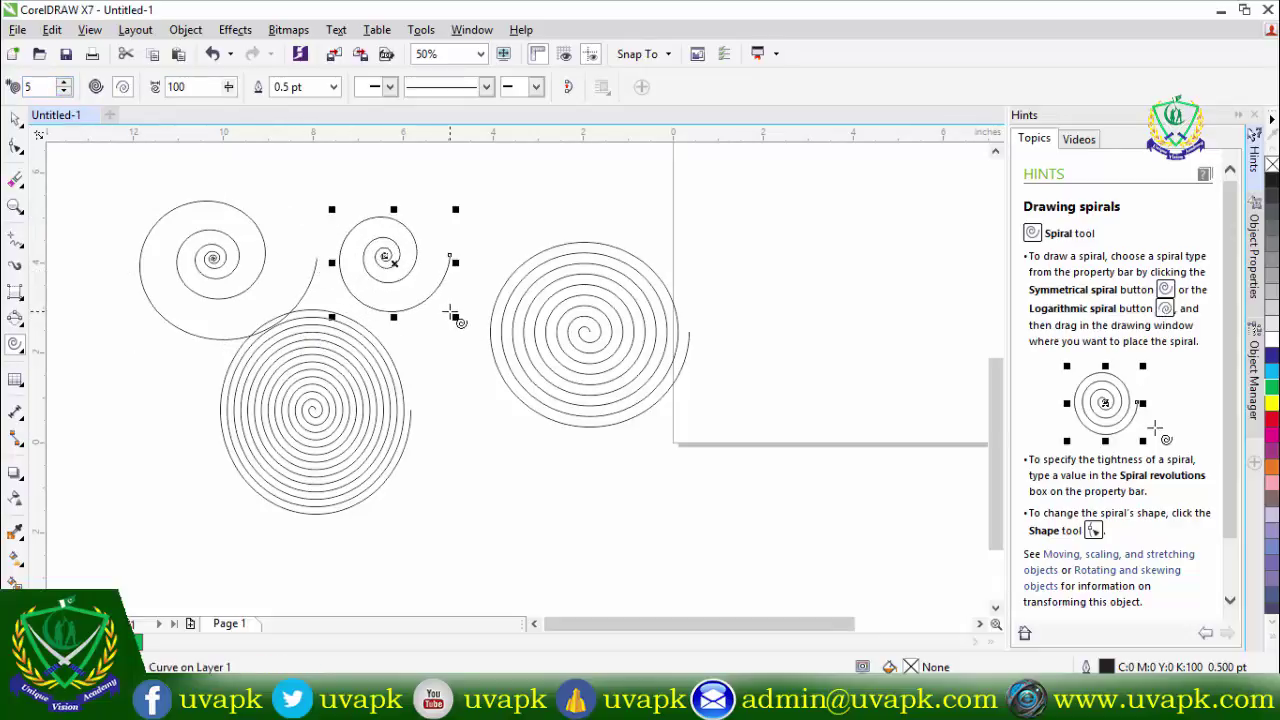
Step: Give the smaller logarithmic spiral a 4.0 pt dotted outline with a solid triangular start arrowhead and a thick feathered end arrowhead
click(333, 87)
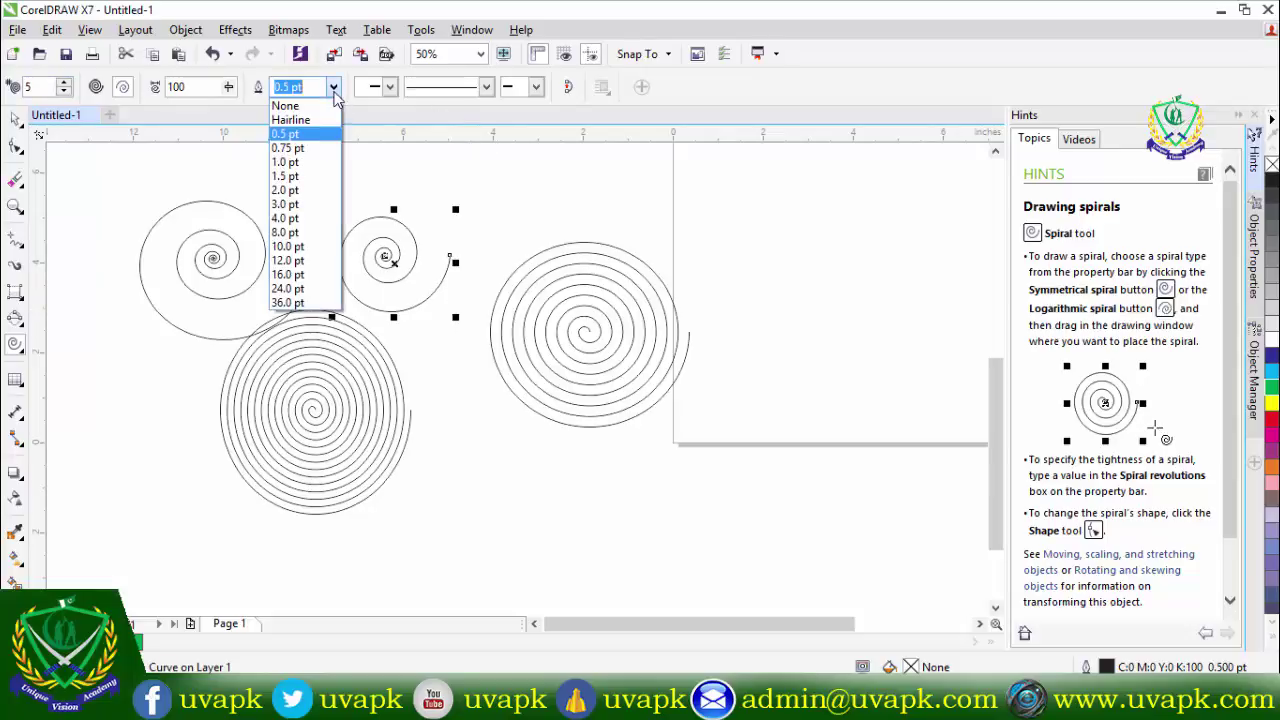
click(300, 216)
click(388, 87)
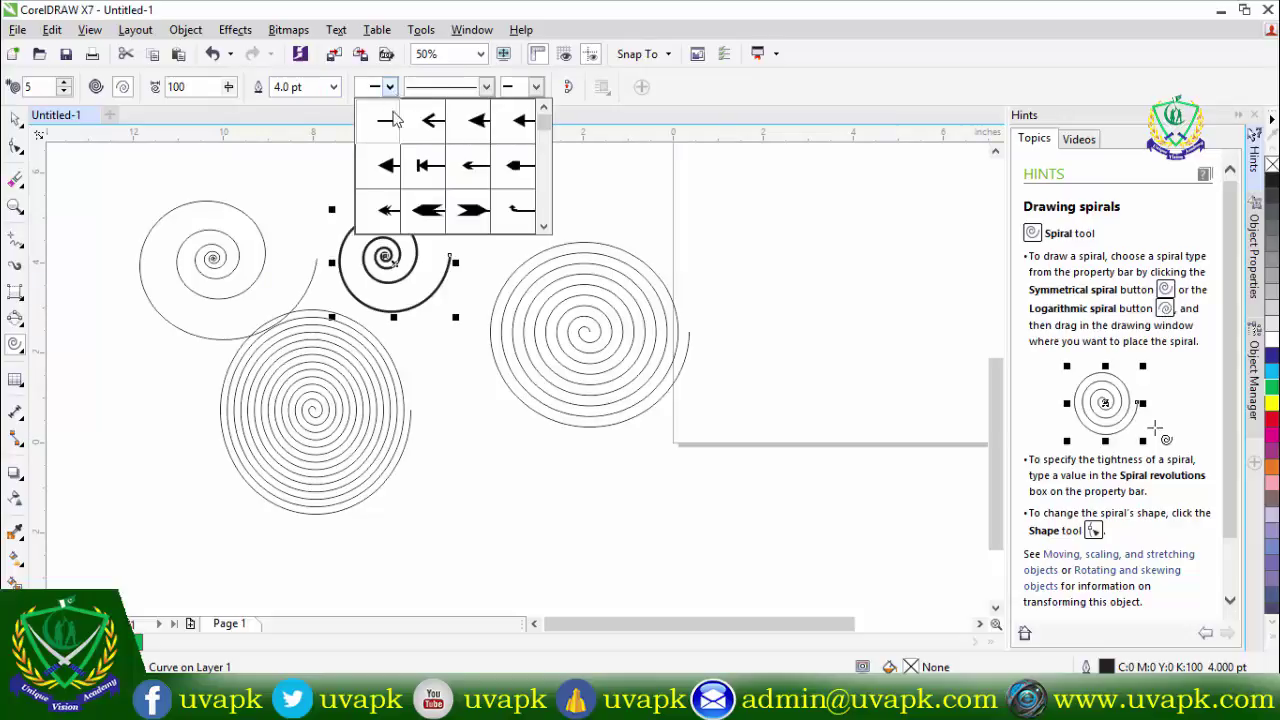
click(388, 166)
click(466, 87)
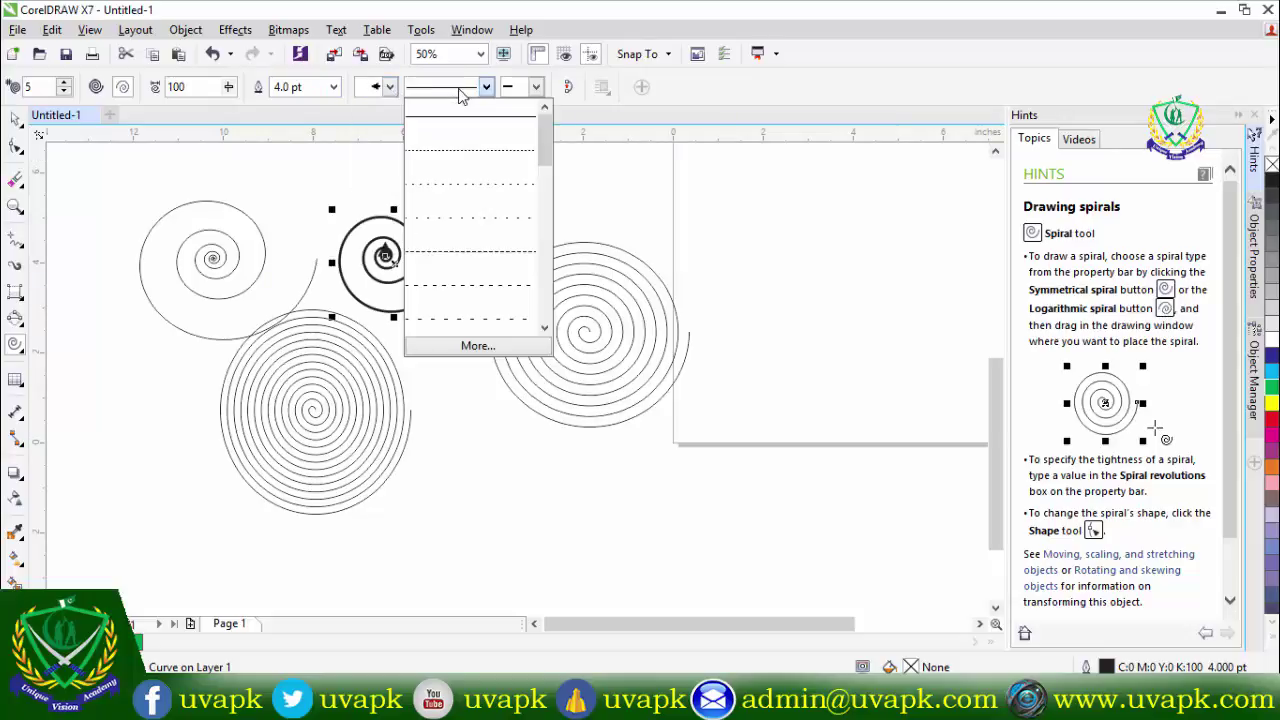
click(481, 182)
click(536, 87)
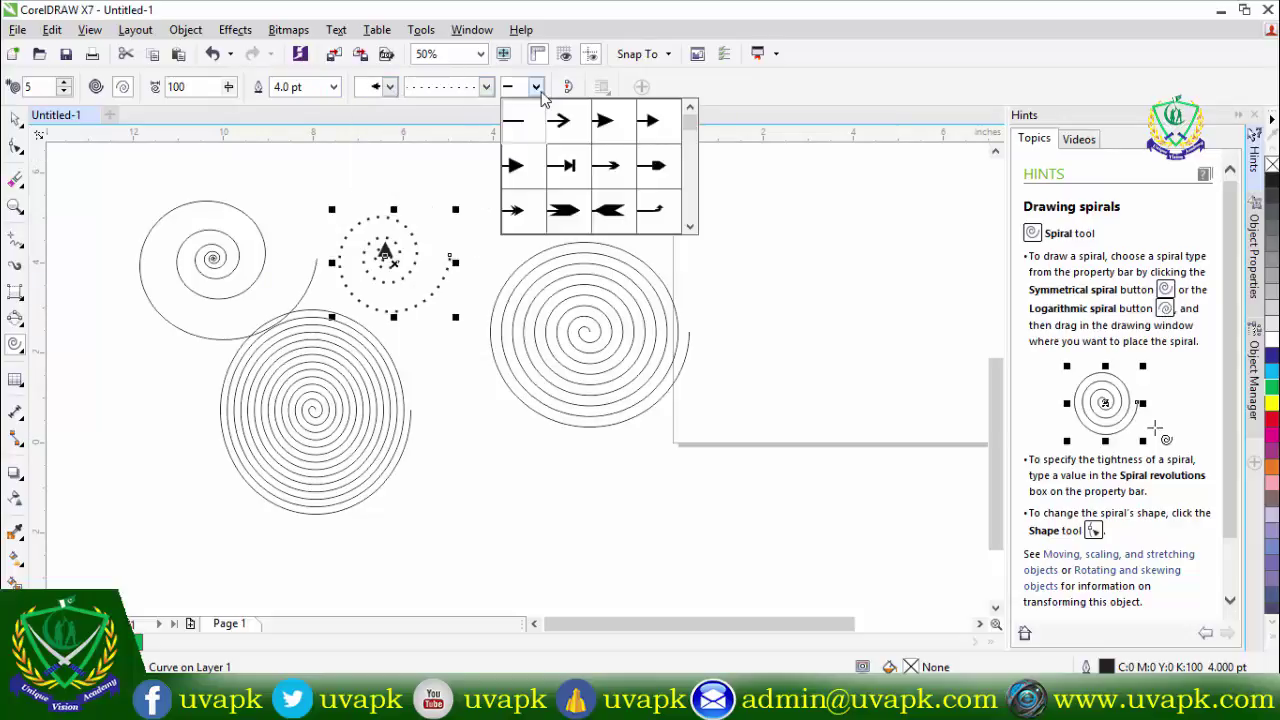
click(563, 213)
key(Escape)
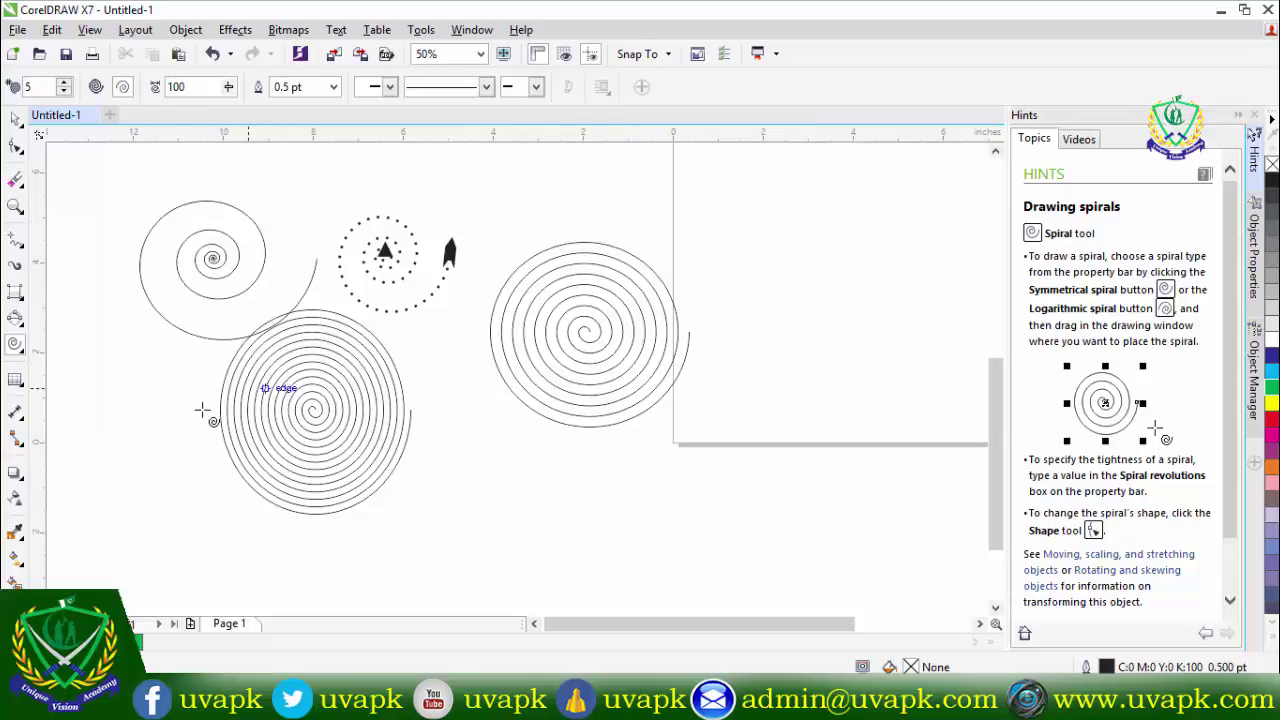
Step: Draw a smiley face basic shape about 2.7 inches in diameter inside the page's lower-left corner
click(21, 350)
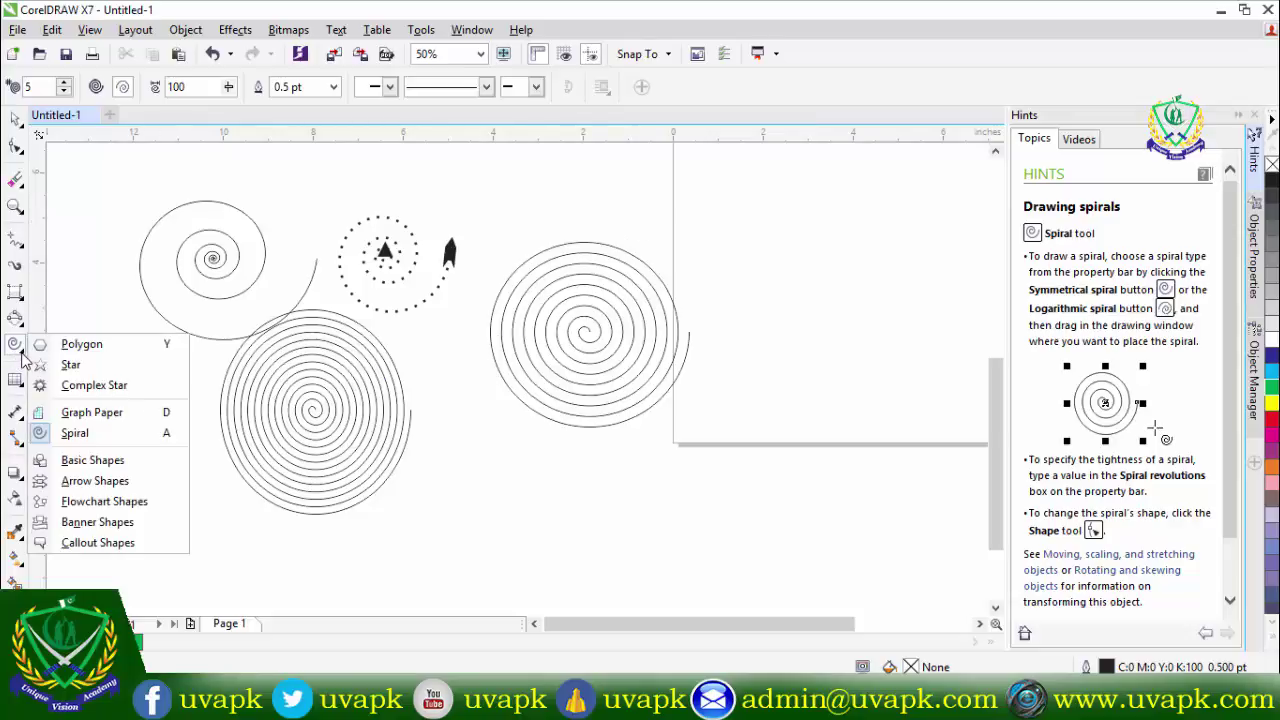
click(93, 460)
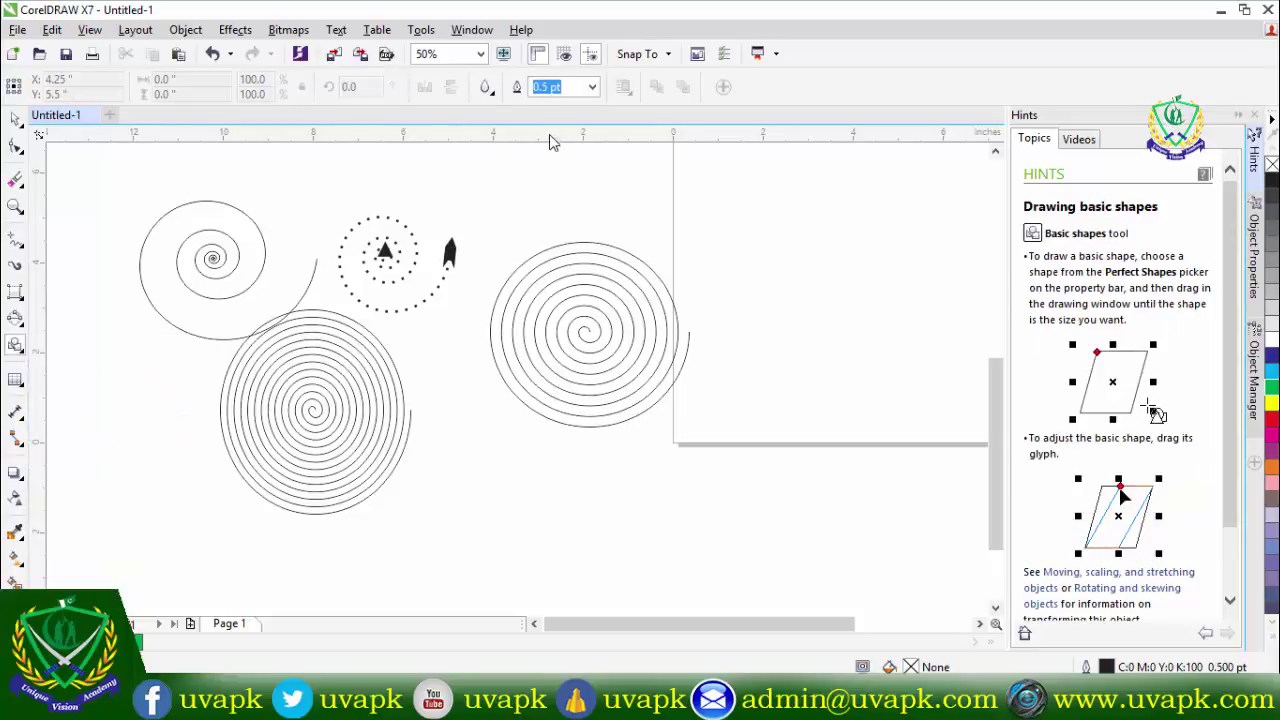
click(486, 87)
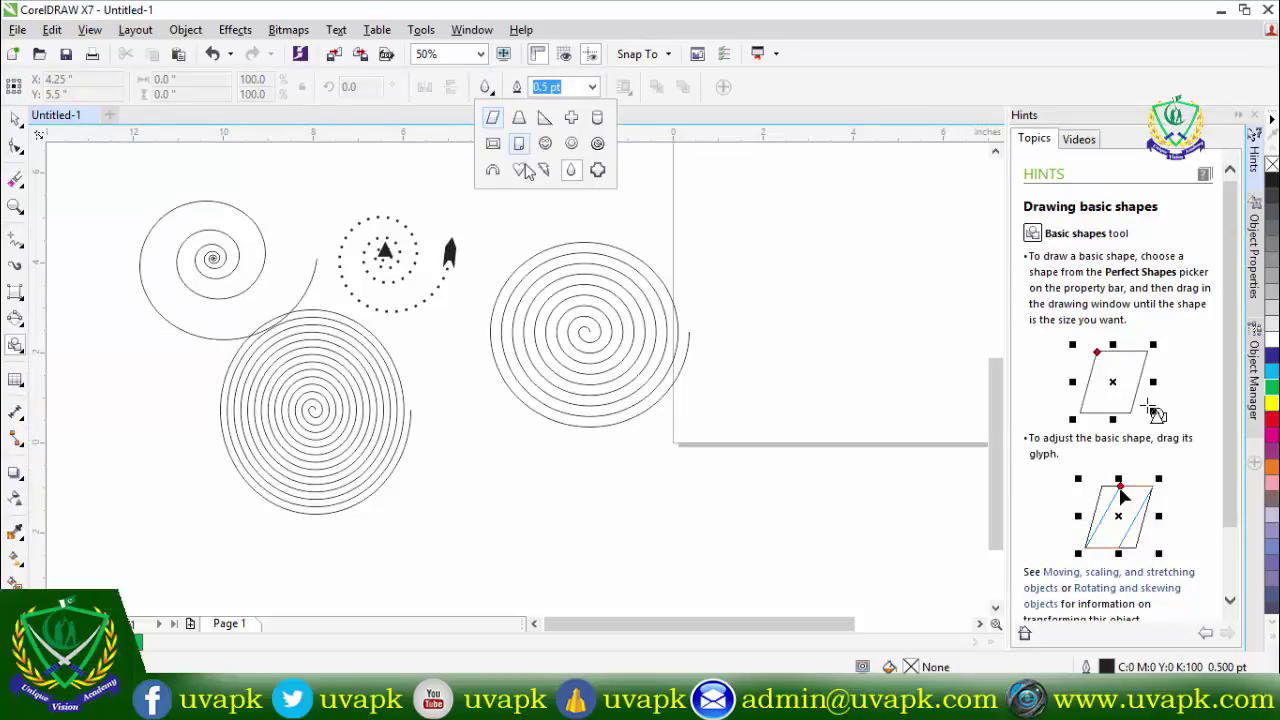
click(545, 143)
mouse_move(705, 235)
mouse_down()
mouse_move(803, 354)
mouse_move(797, 367)
mouse_up()
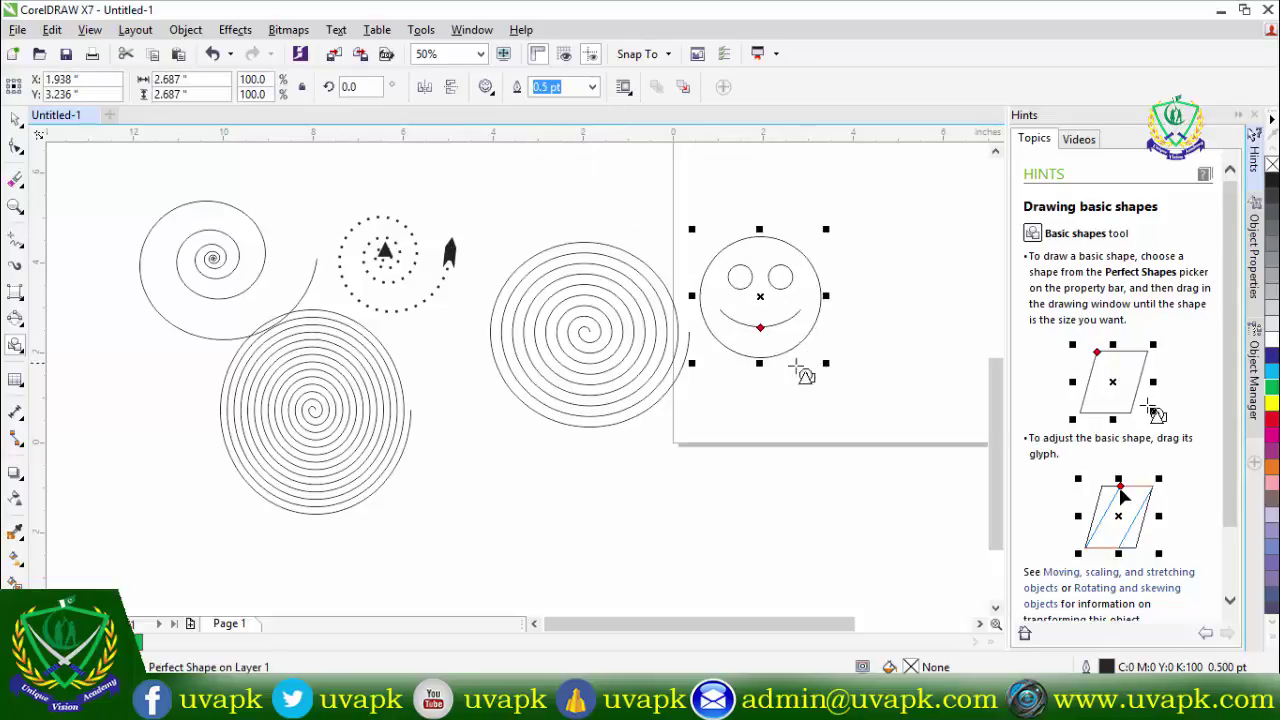
Step: Set the smiley face's outline width to 1.5 pt, and thicken it further to 4.0 pt
click(17, 147)
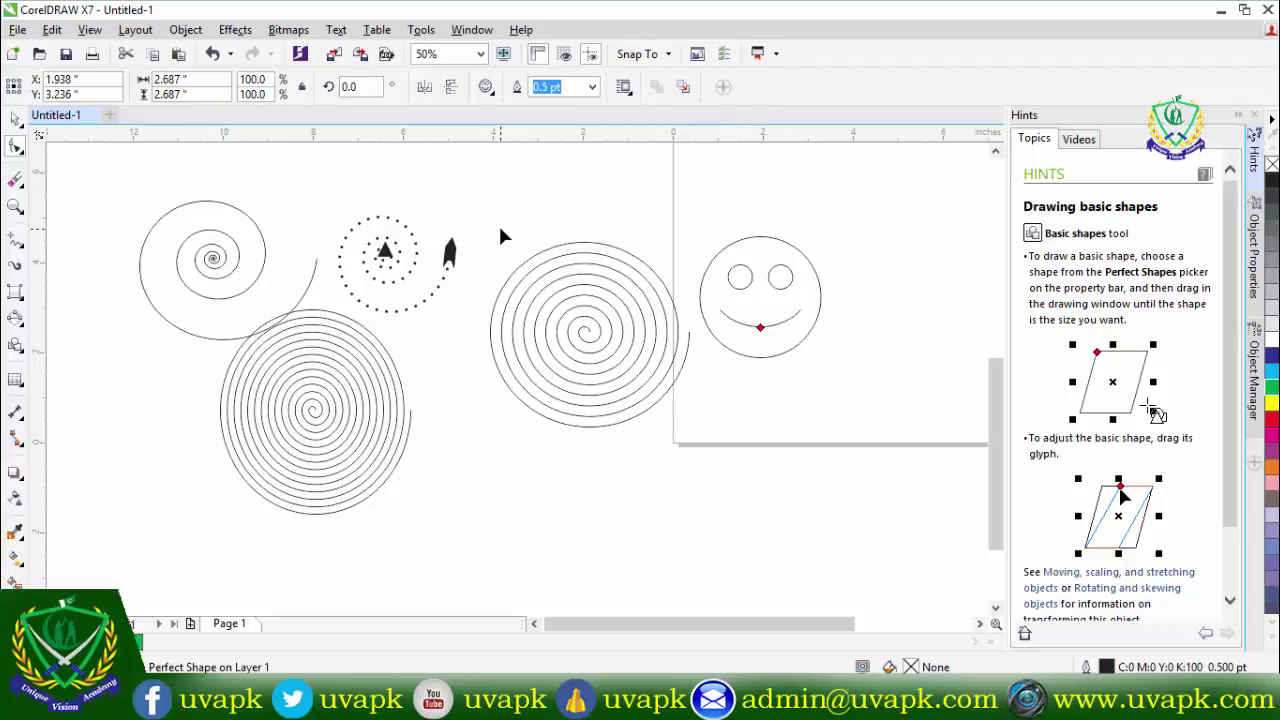
click(592, 87)
click(579, 168)
click(15, 118)
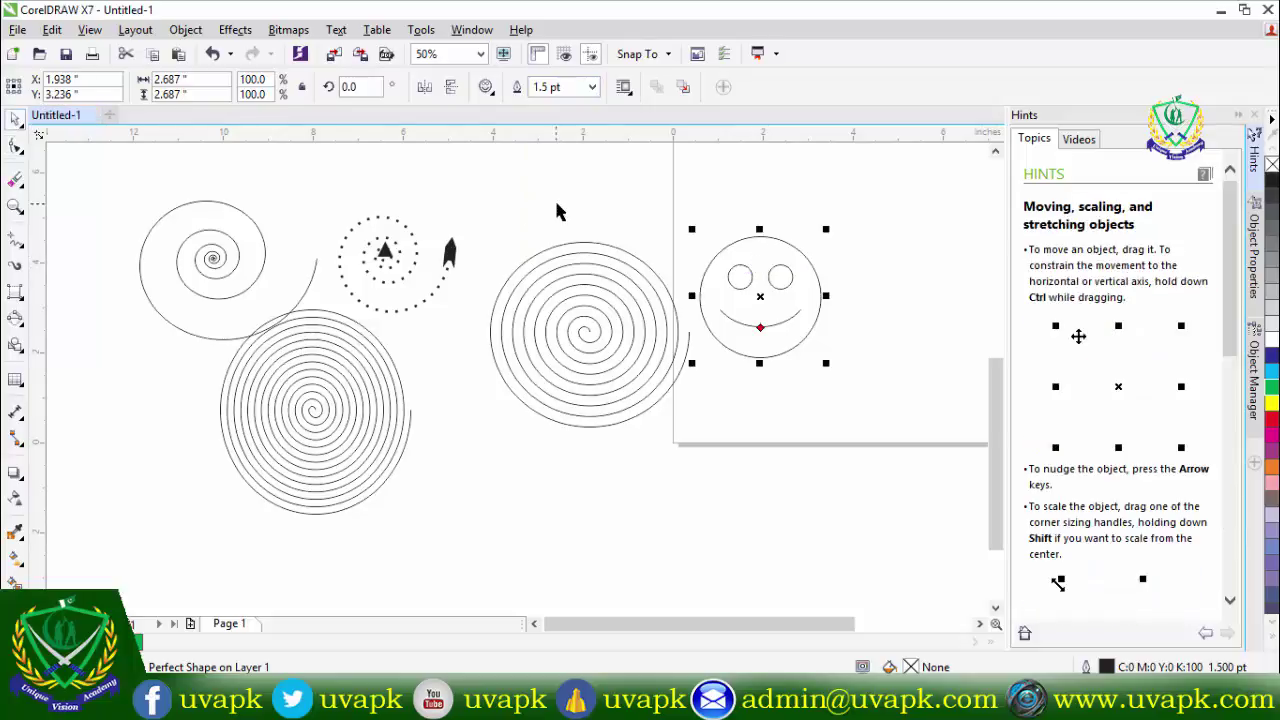
click(592, 87)
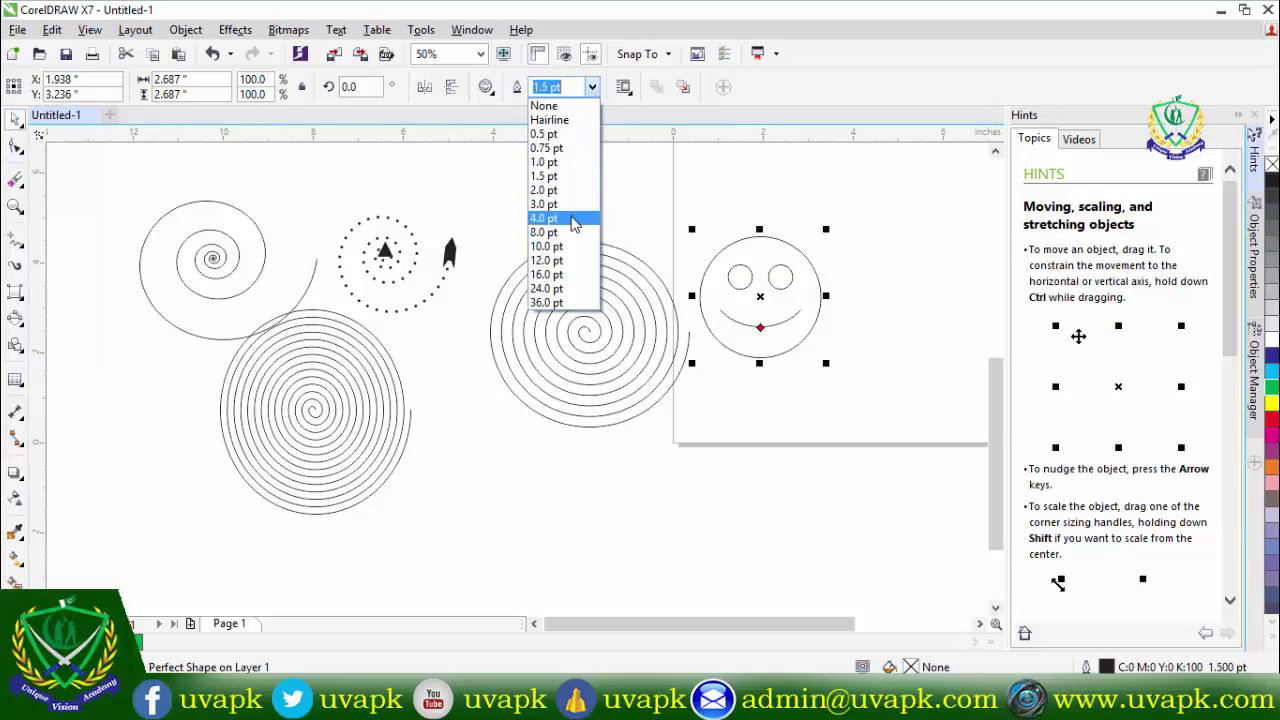
click(571, 219)
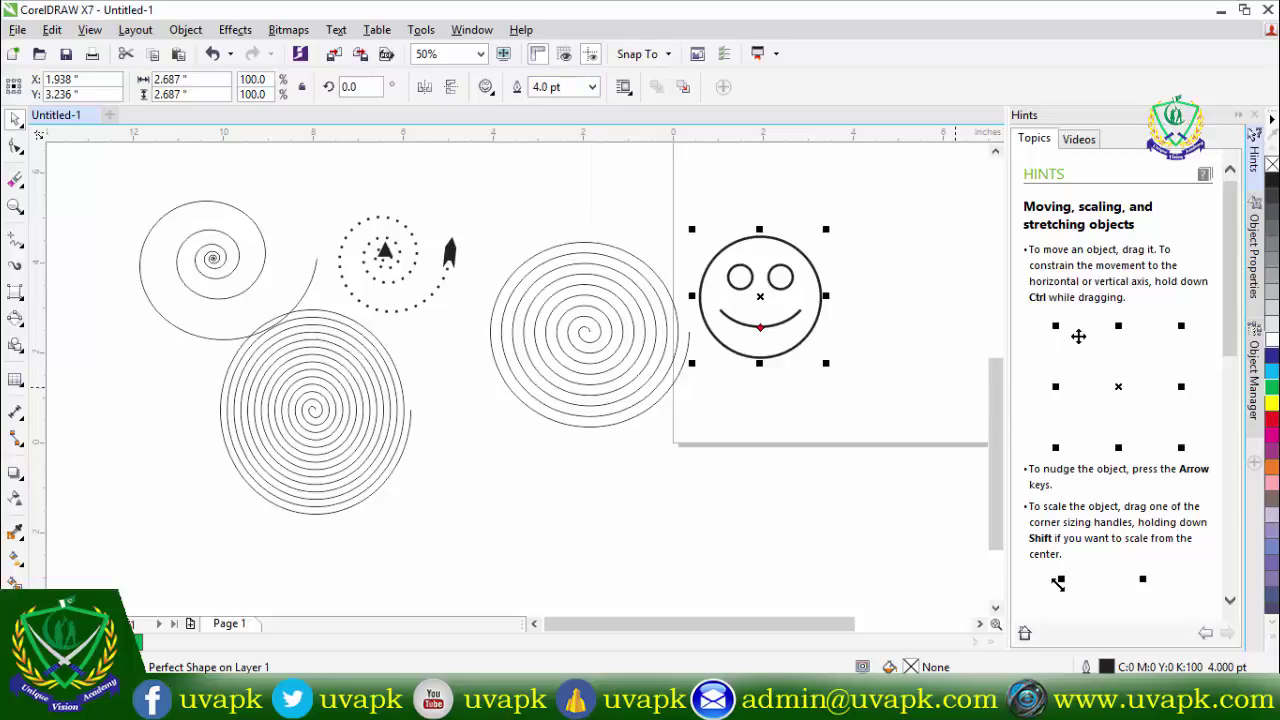
Step: Try cyan and yellow fills on the smiley face, colour its outline yellow and leave the fill cyan
click(1272, 370)
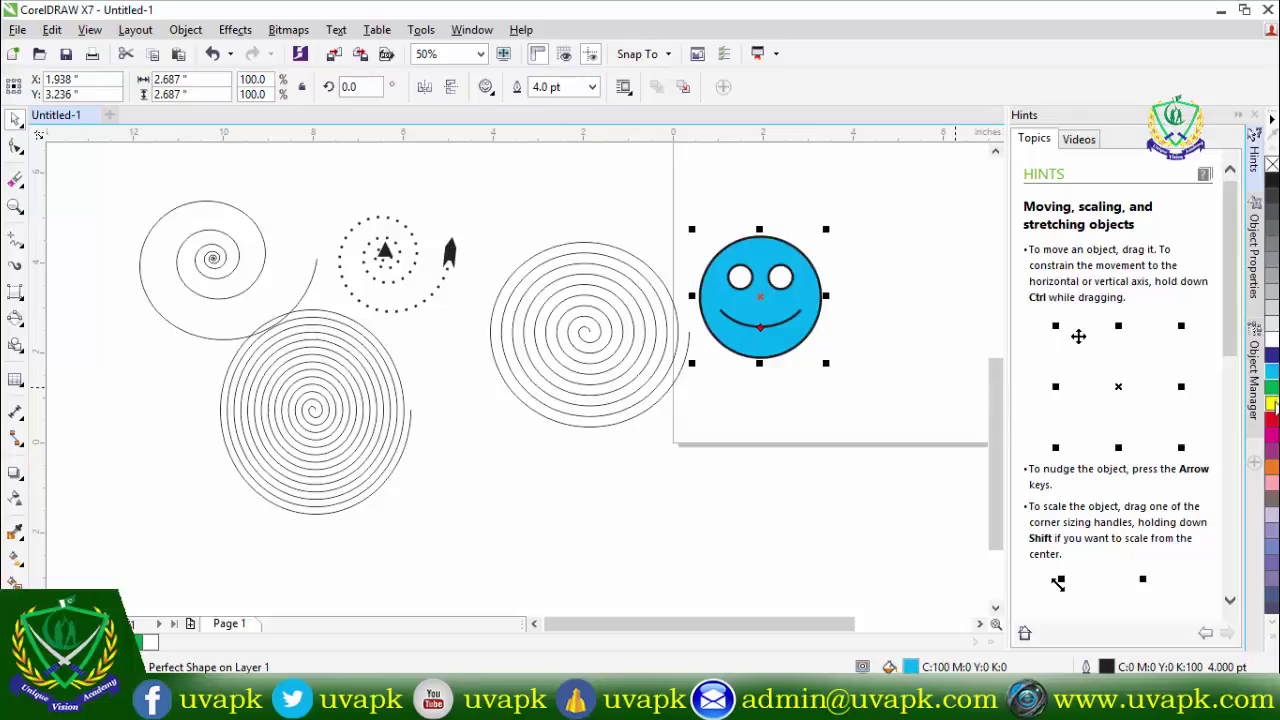
click(1273, 405)
right_click(1273, 405)
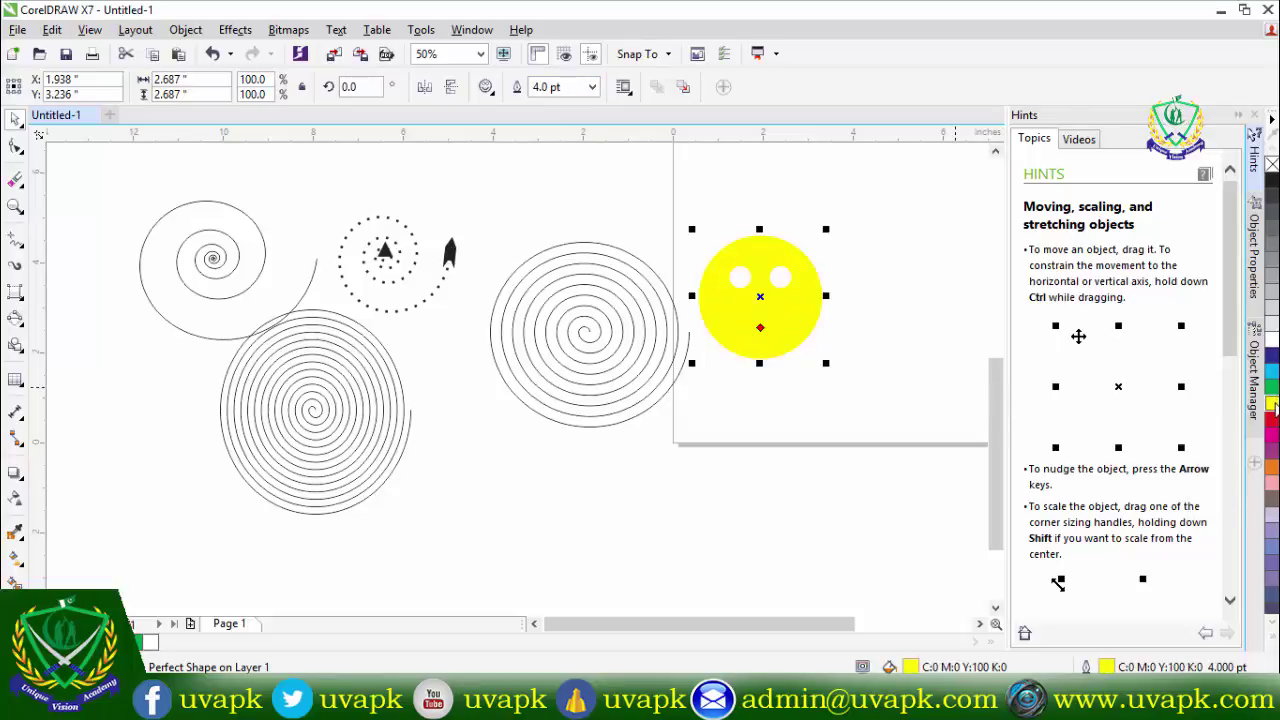
click(1272, 370)
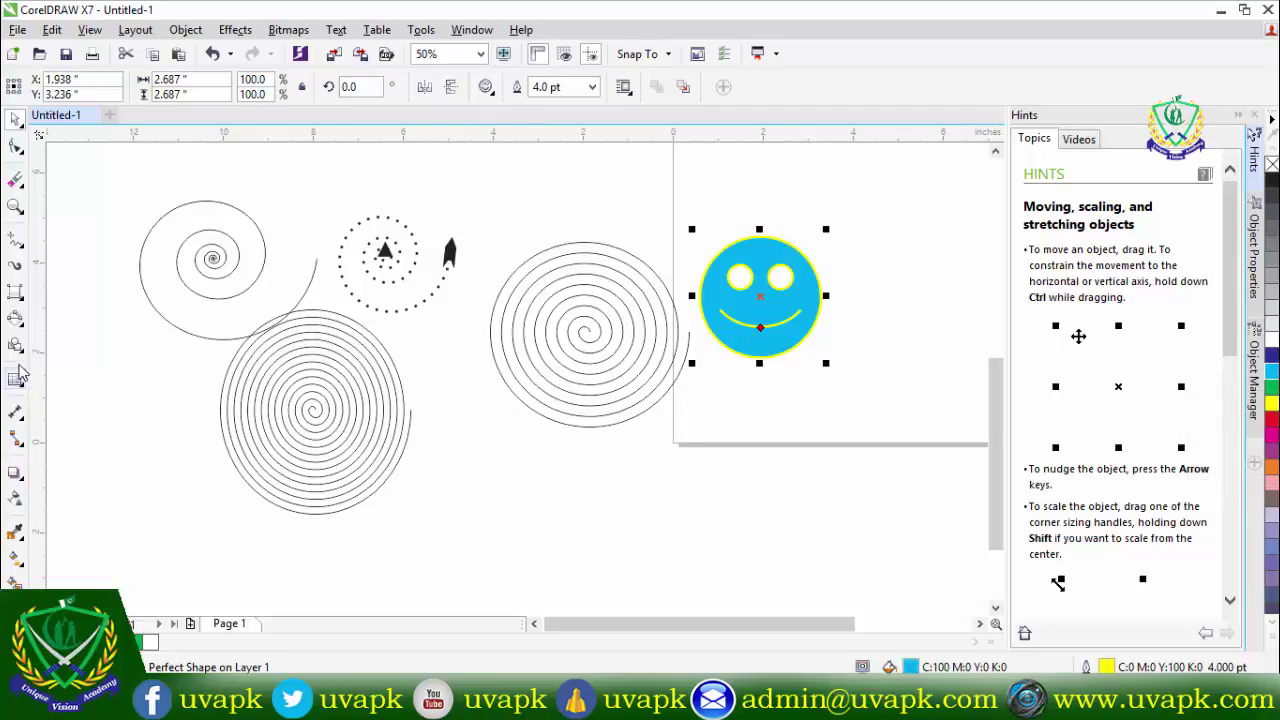
click(486, 87)
click(495, 157)
drag(478, 195, 600, 310)
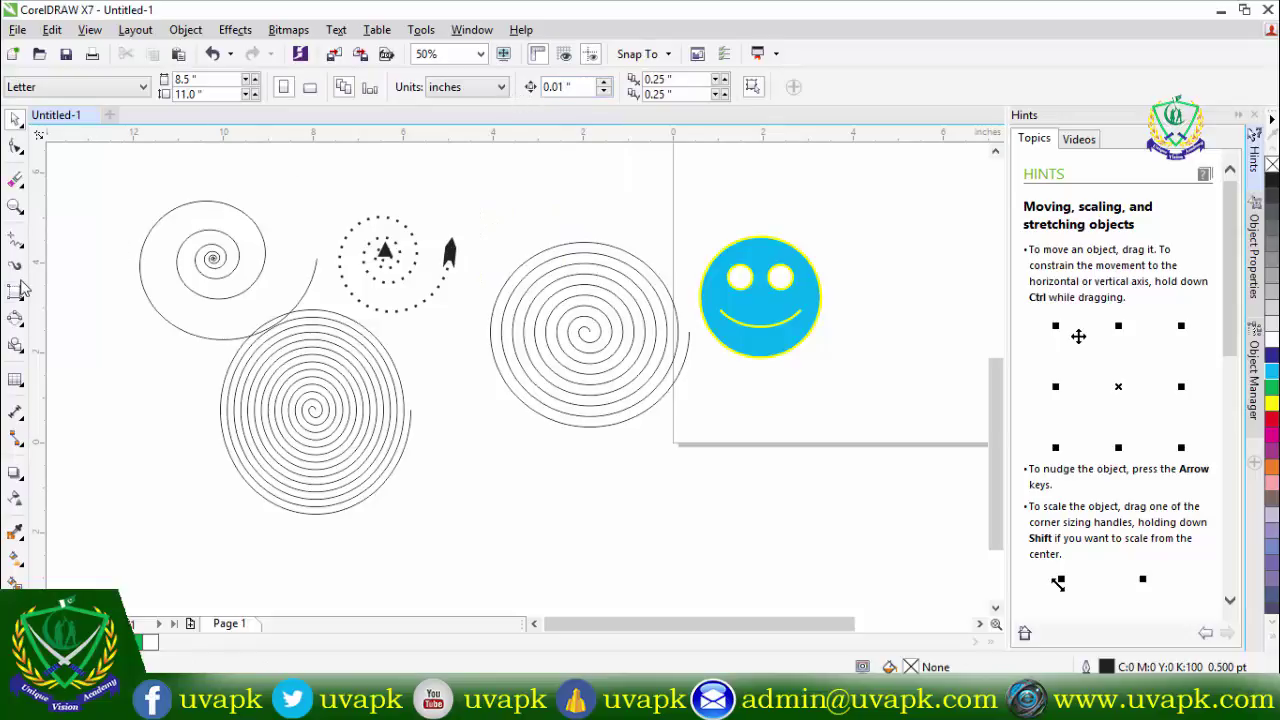
Step: Draw a bevelled frame basic shape about 8.4 by 7.6 inches around the smiley face and the neighbouring spiral
click(15, 345)
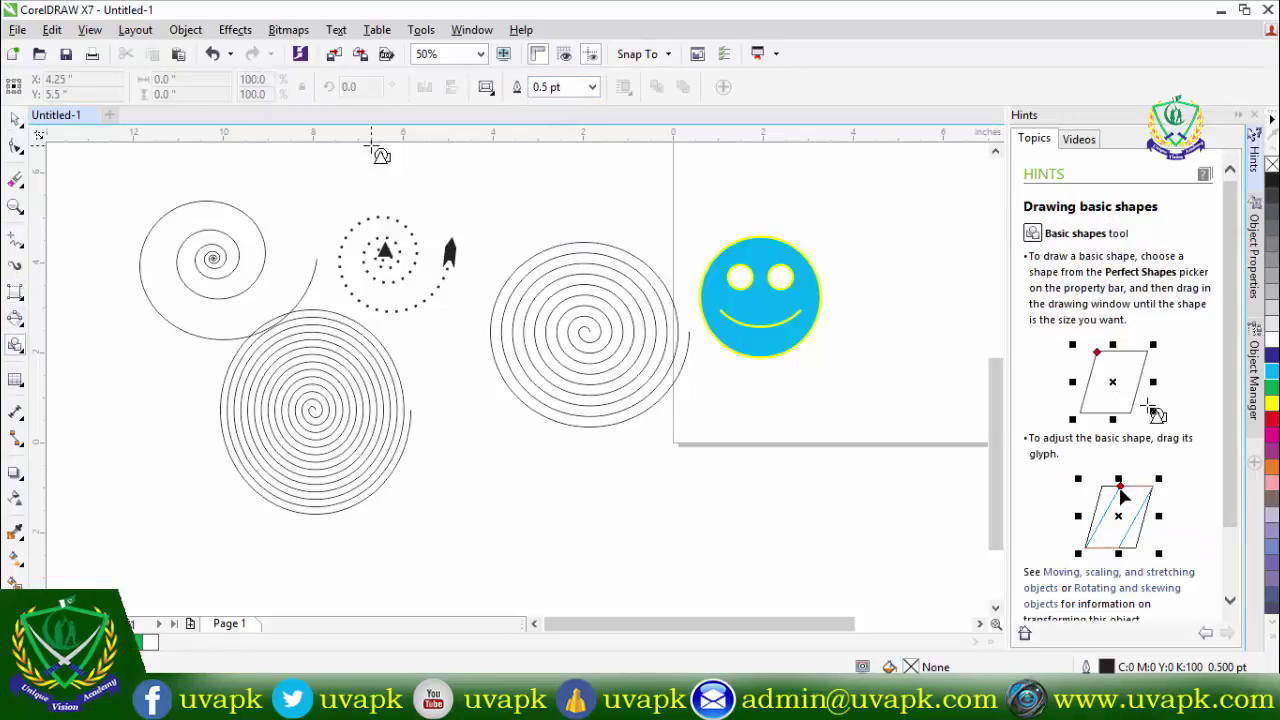
click(486, 87)
click(490, 216)
drag(484, 190, 869, 538)
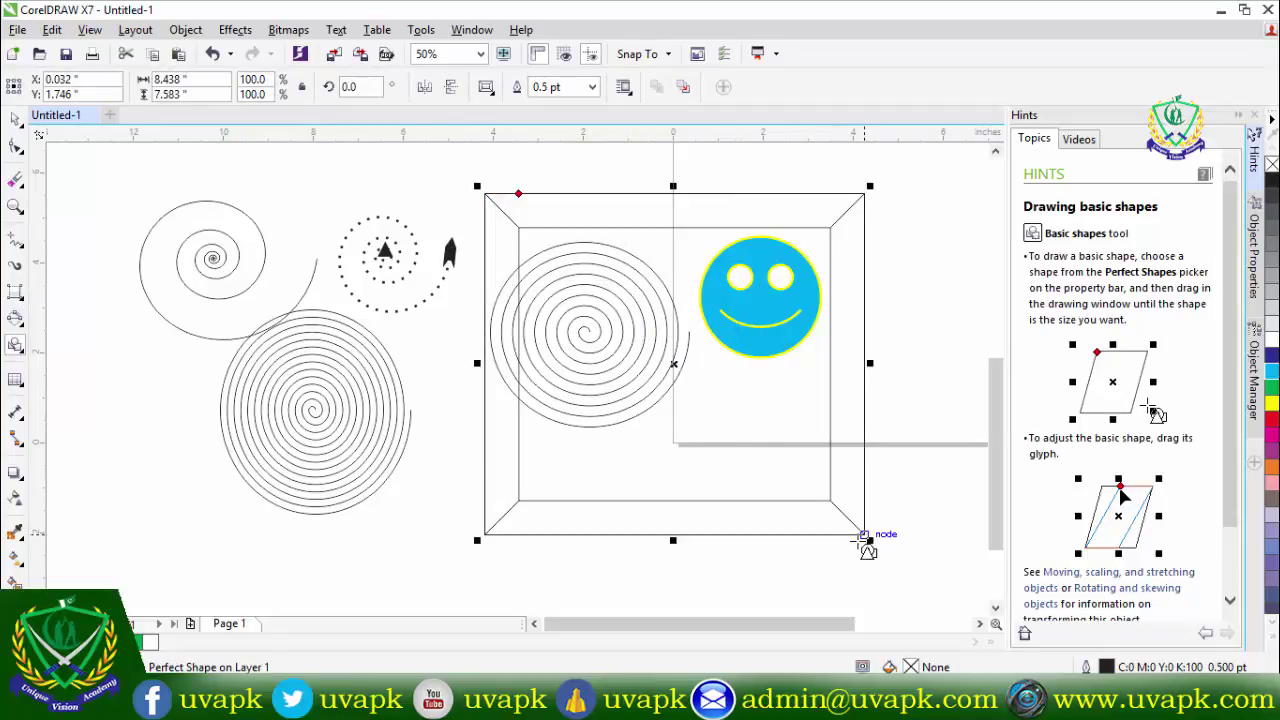
Step: Select all the spirals and basic shapes in the drawing and delete them
key(space)
key(ctrl+a)
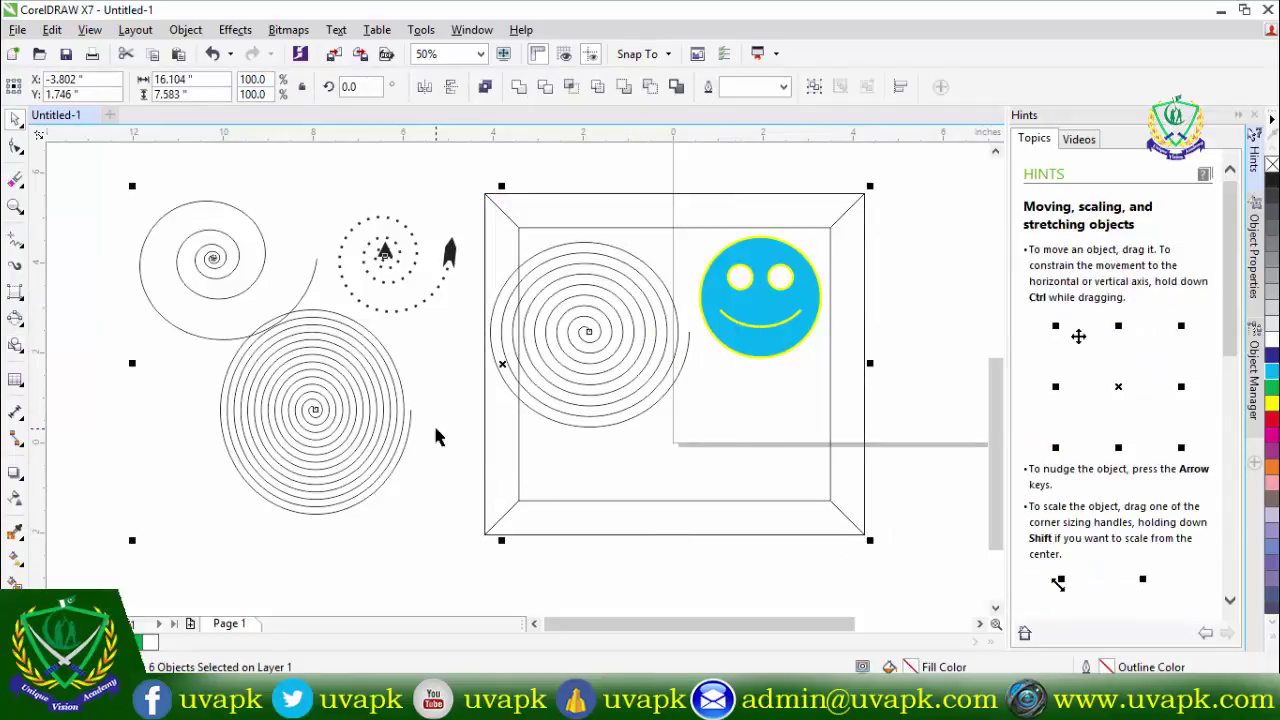
key(Delete)
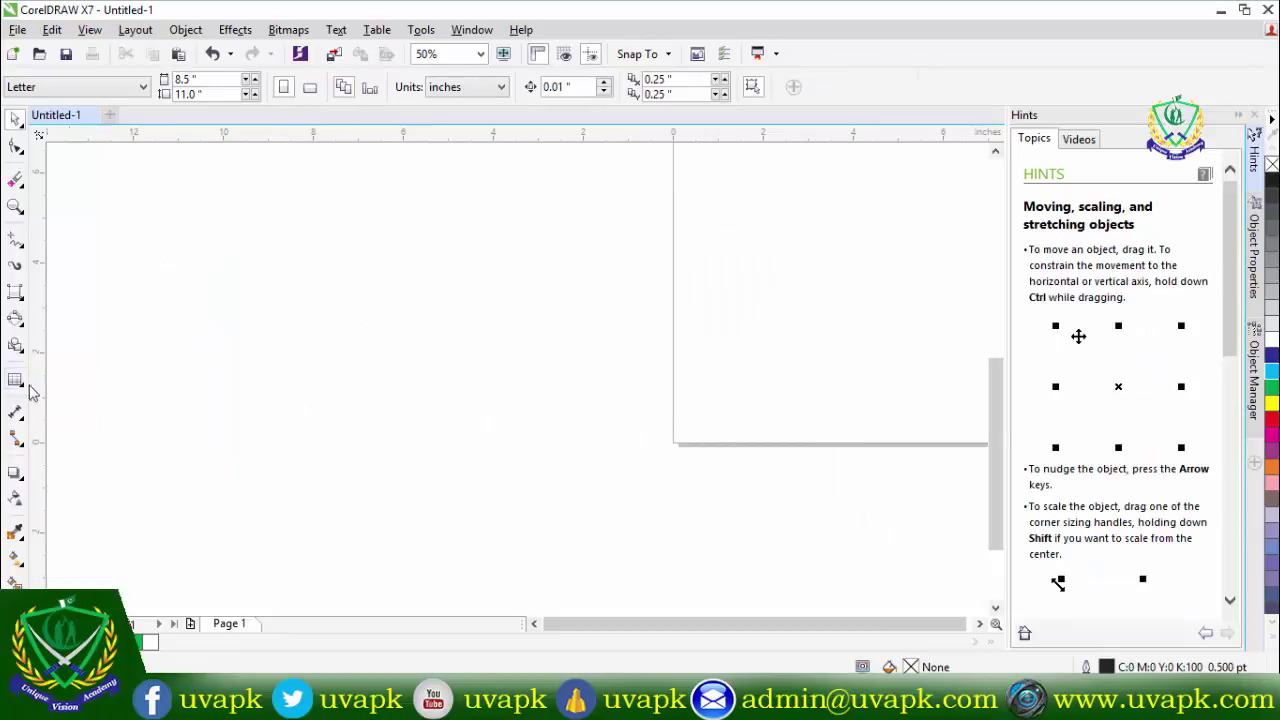
Step: Draw a notched chevron arrow shape about 6.0 by 3.6 inches across the page's lower-left edge and fill it yellow
click(18, 348)
click(23, 355)
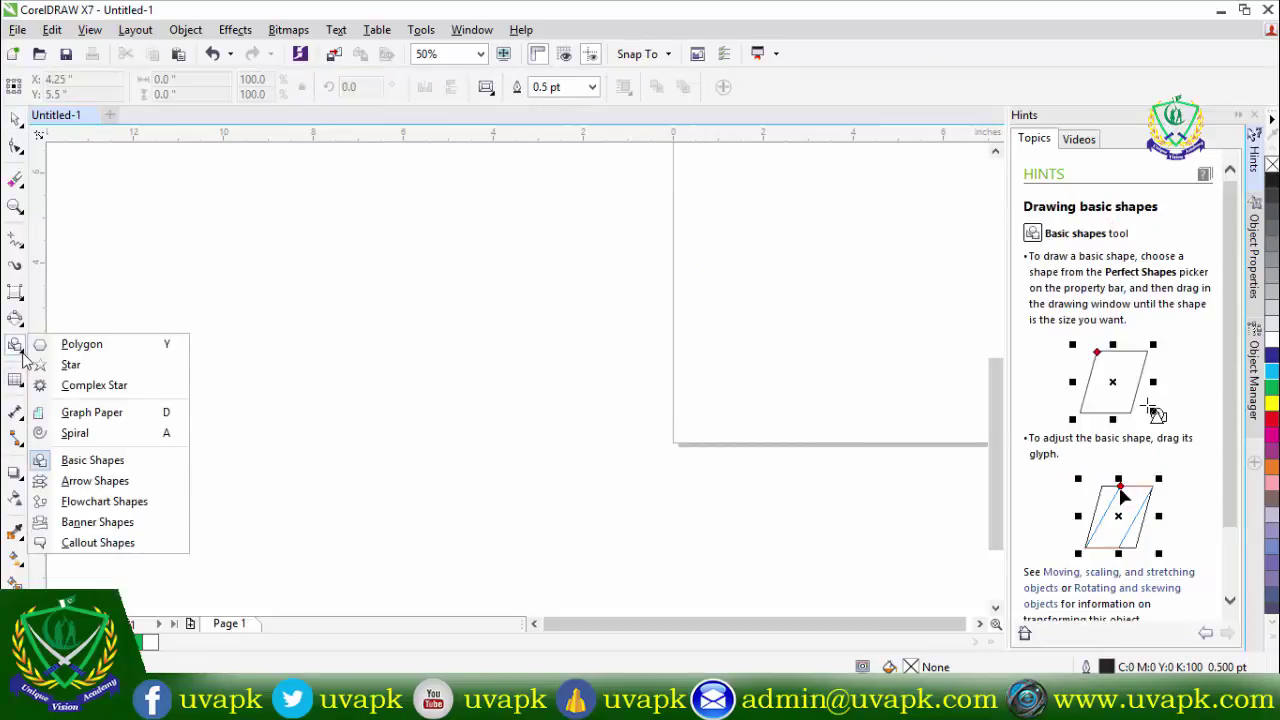
click(140, 482)
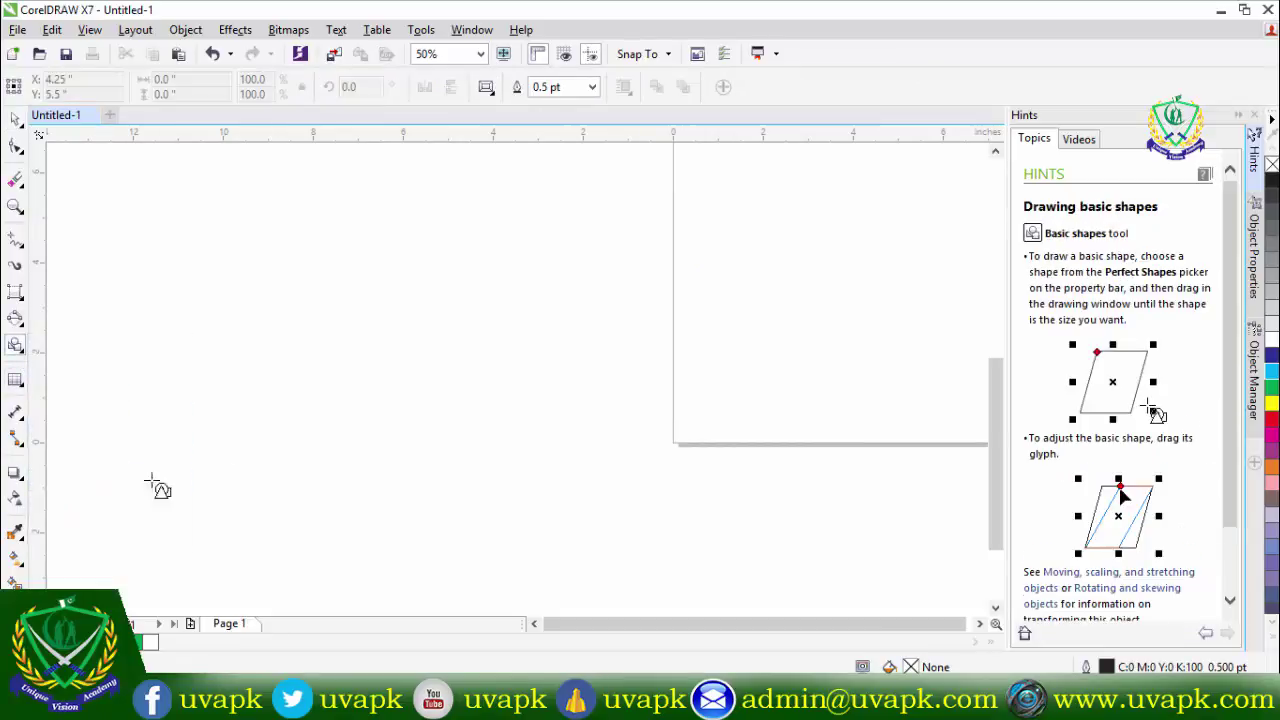
click(487, 88)
click(650, 143)
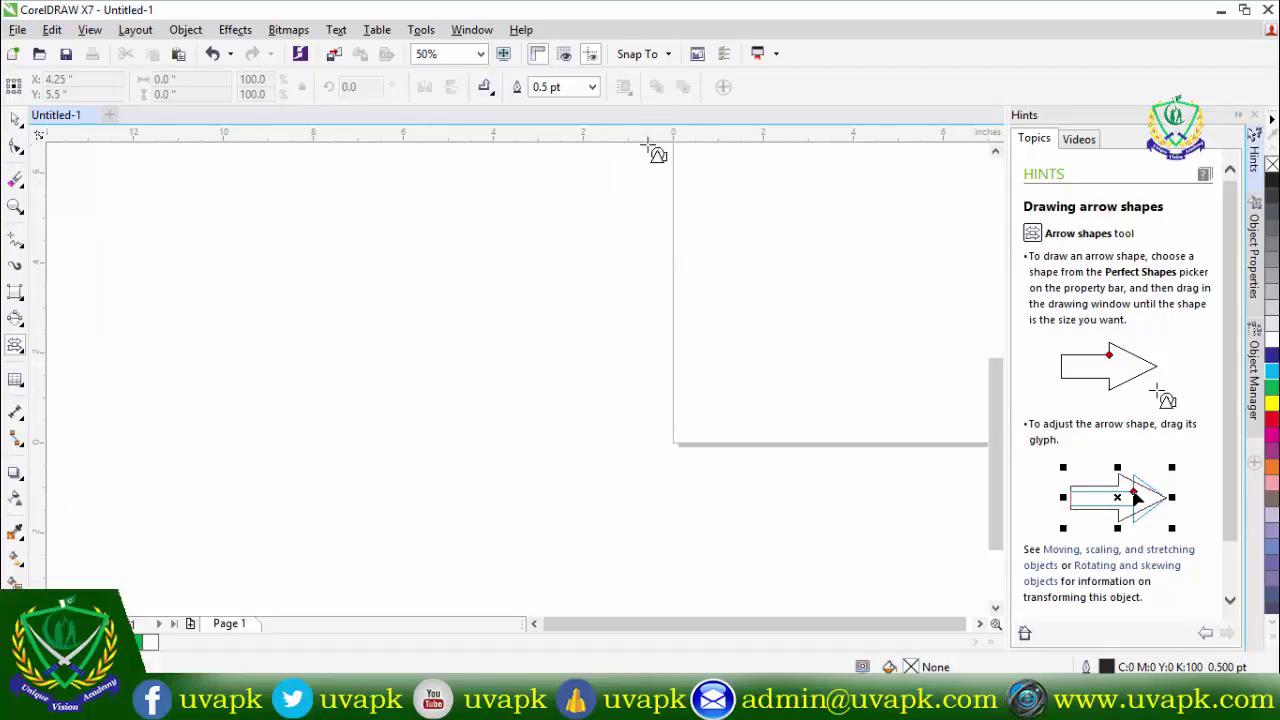
drag(408, 297, 430, 323)
drag(497, 377, 682, 465)
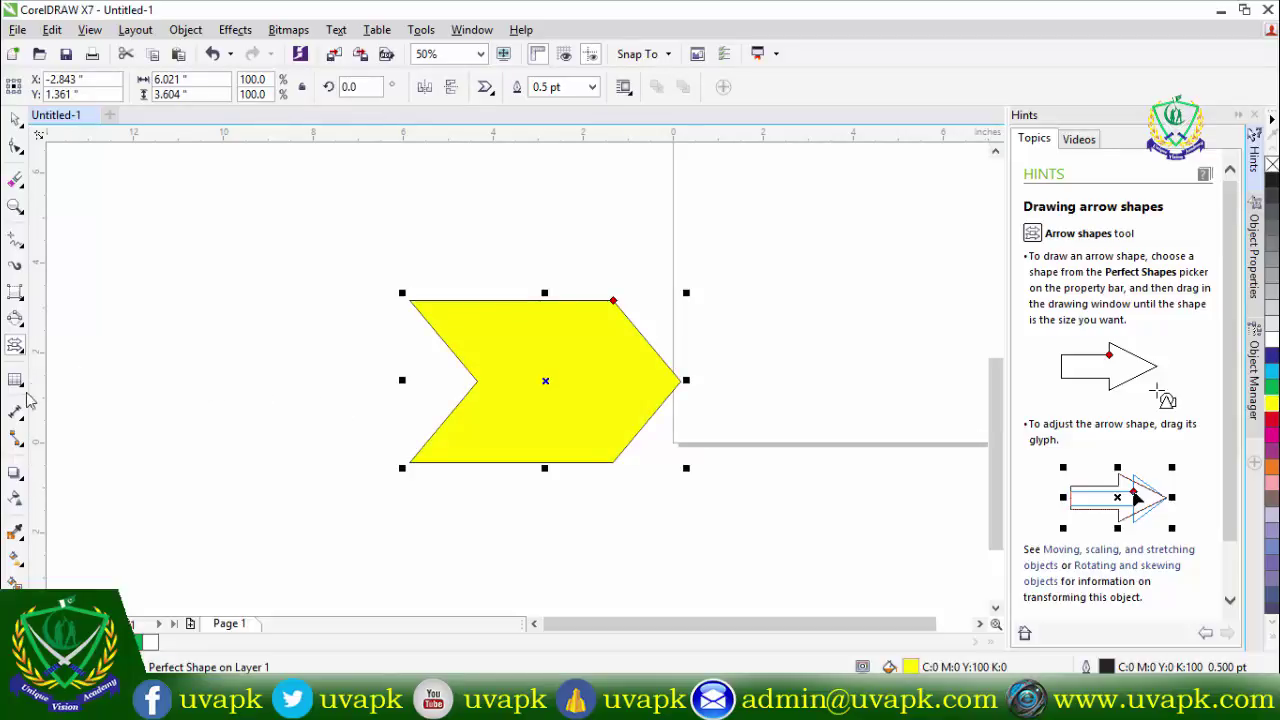
Step: Draw a cut-corner card flowchart shape about 4.7 by 3.1 inches above and to the left of the yellow chevron
click(15, 345)
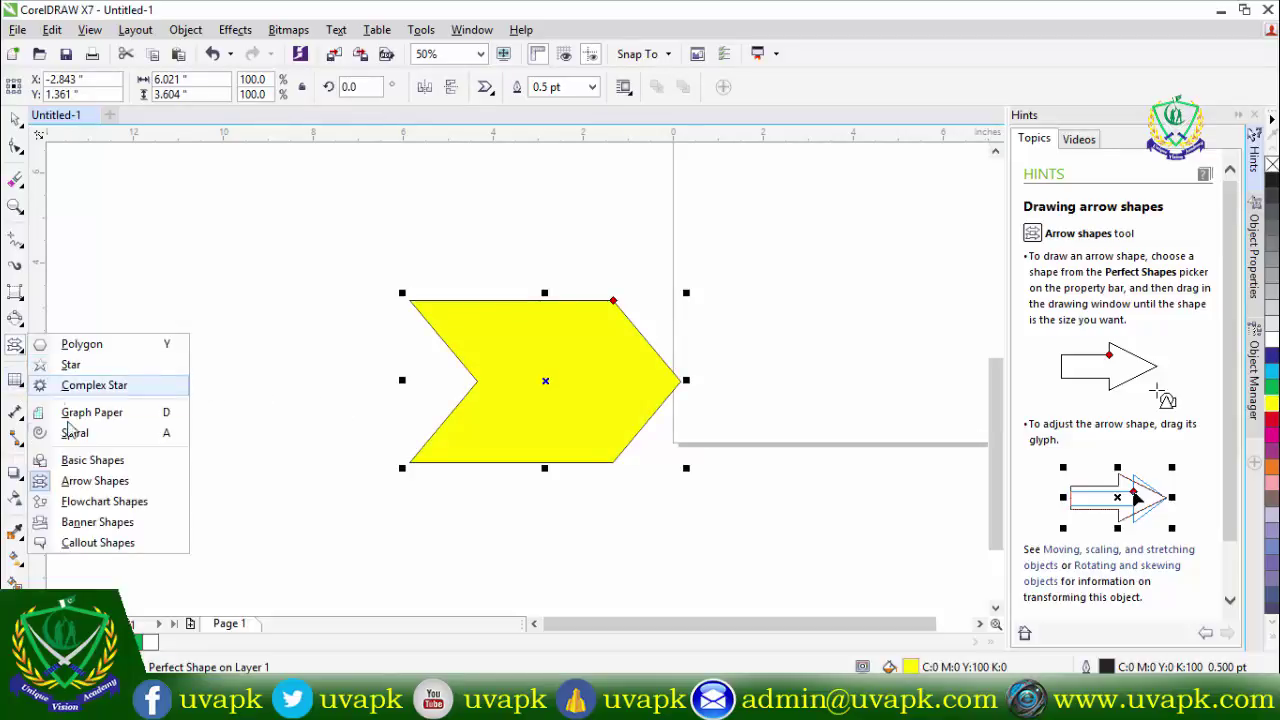
click(104, 501)
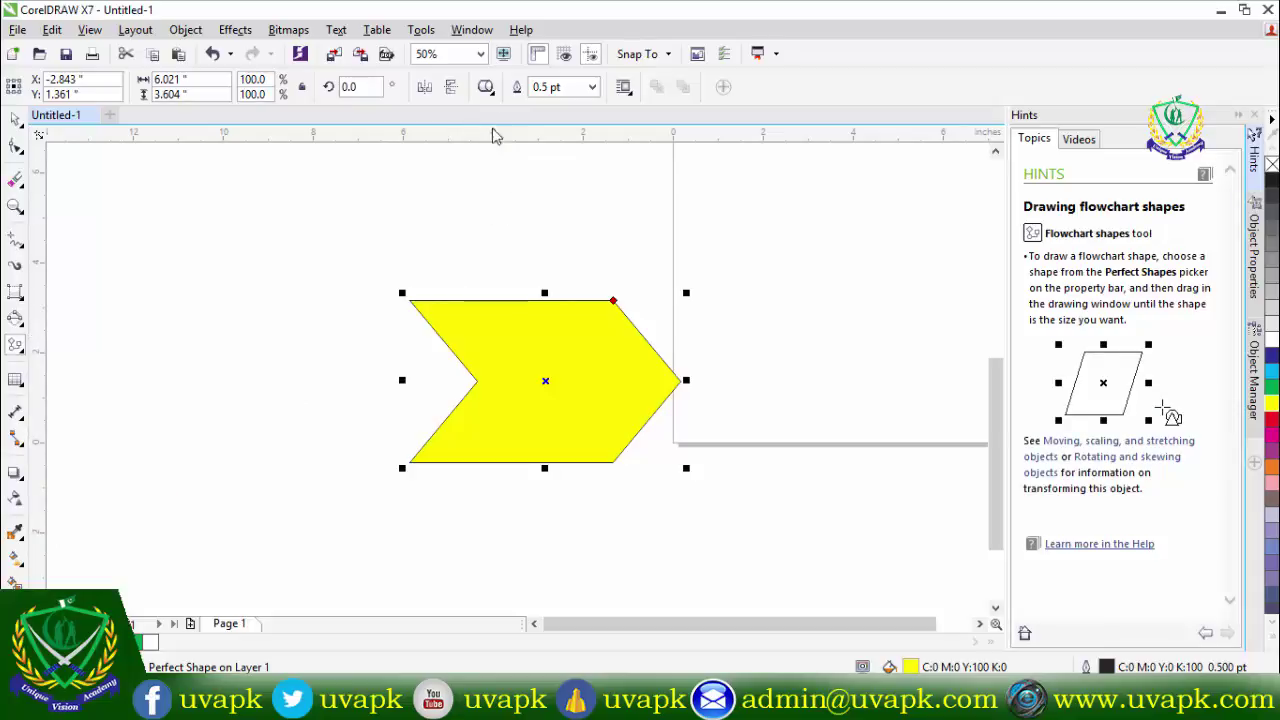
click(487, 88)
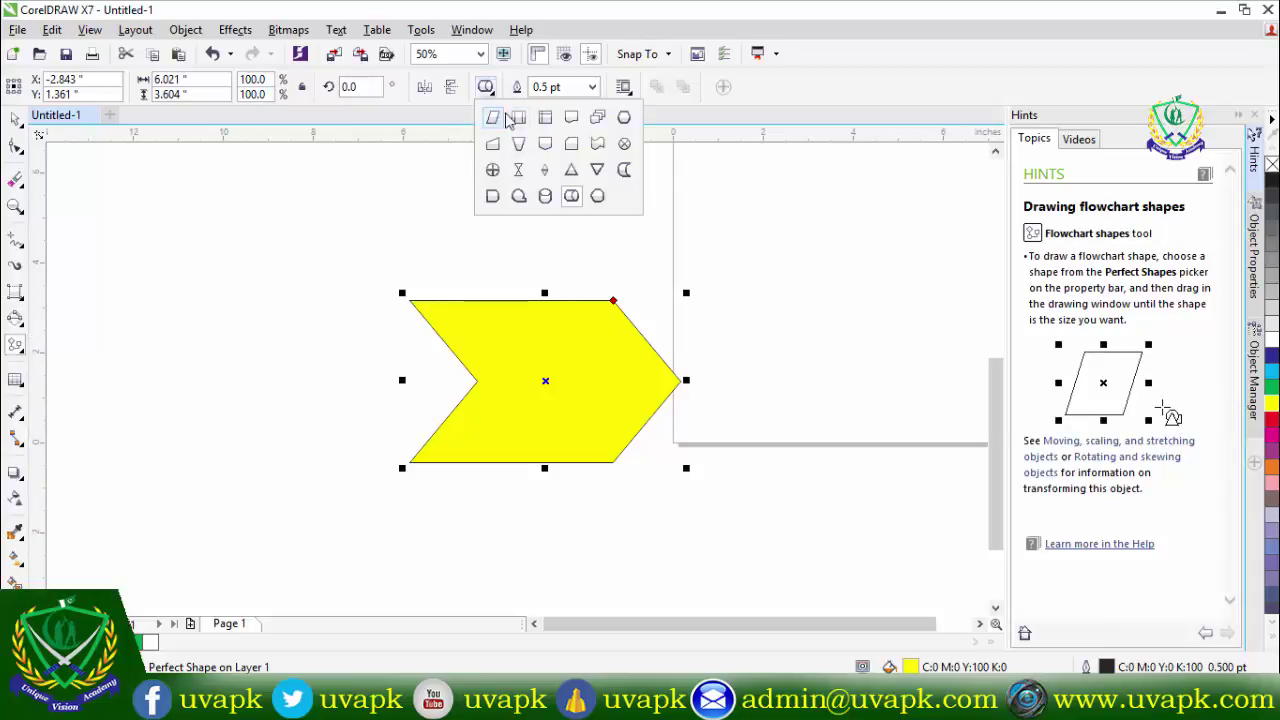
click(572, 145)
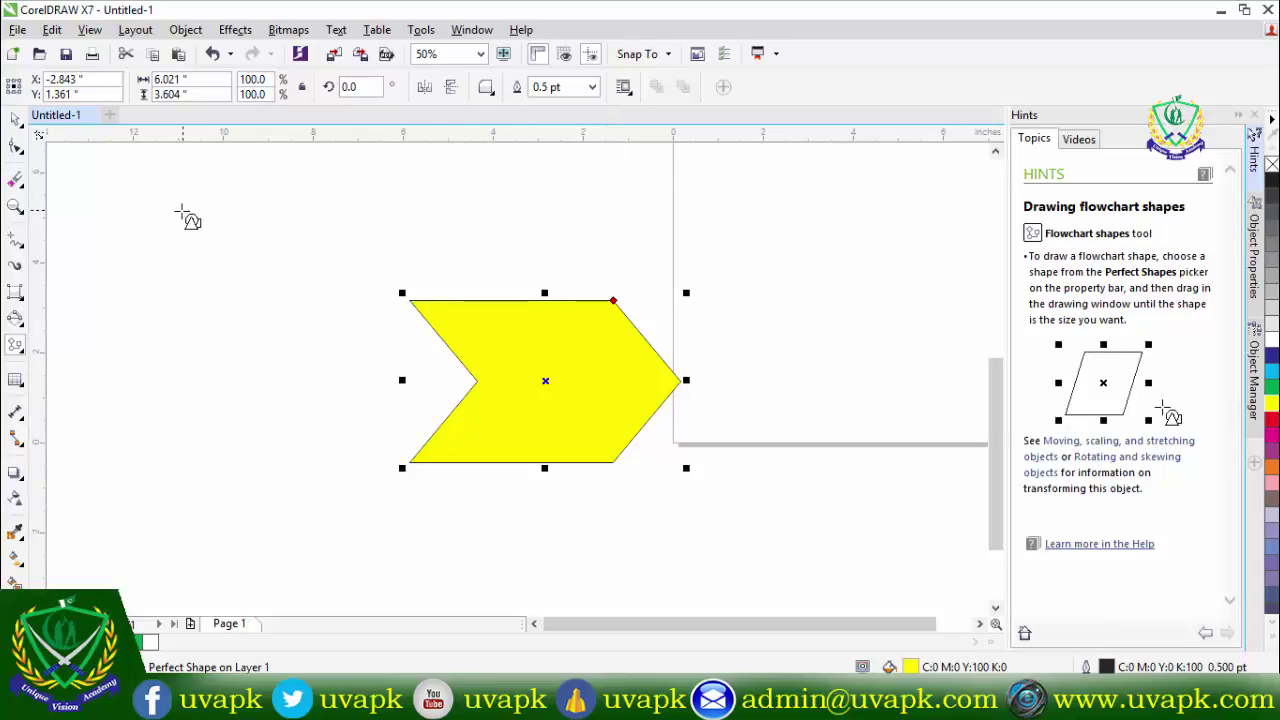
drag(183, 212, 393, 351)
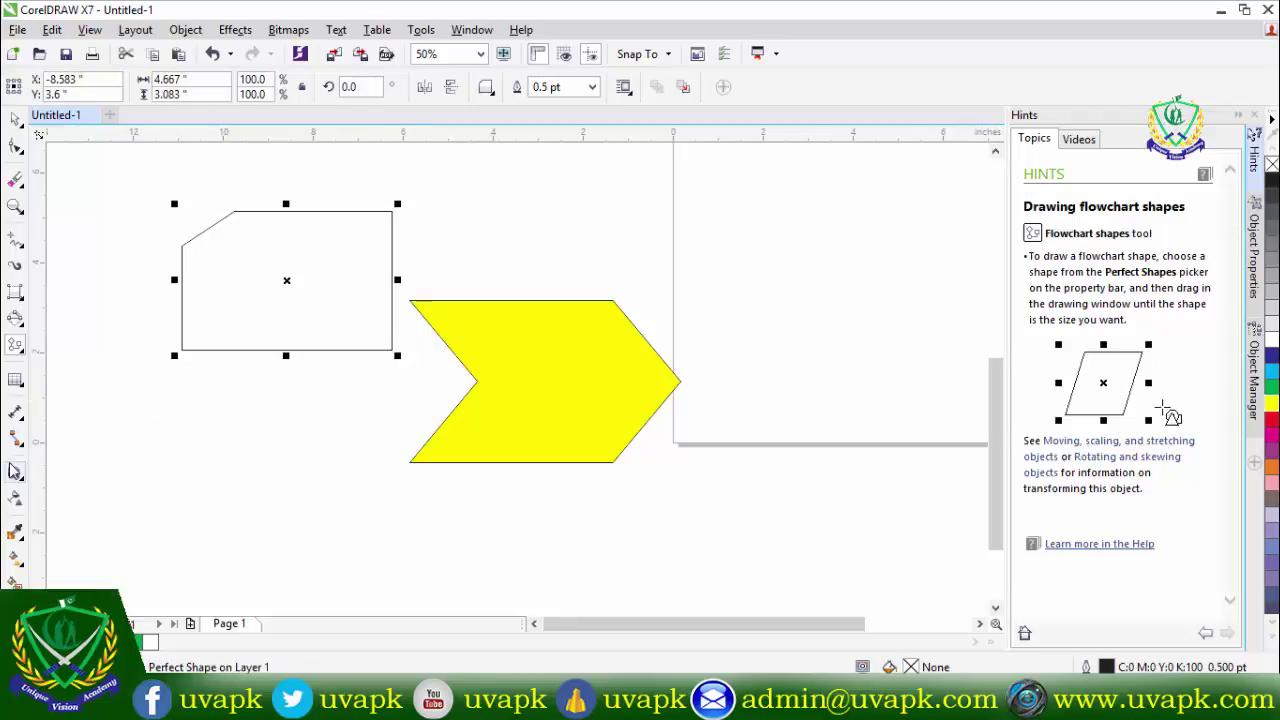
Step: Draw a wavy banner shape about 7.6 by 4.9 inches overlapping the yellow chevron and the page edge
click(15, 380)
click(18, 349)
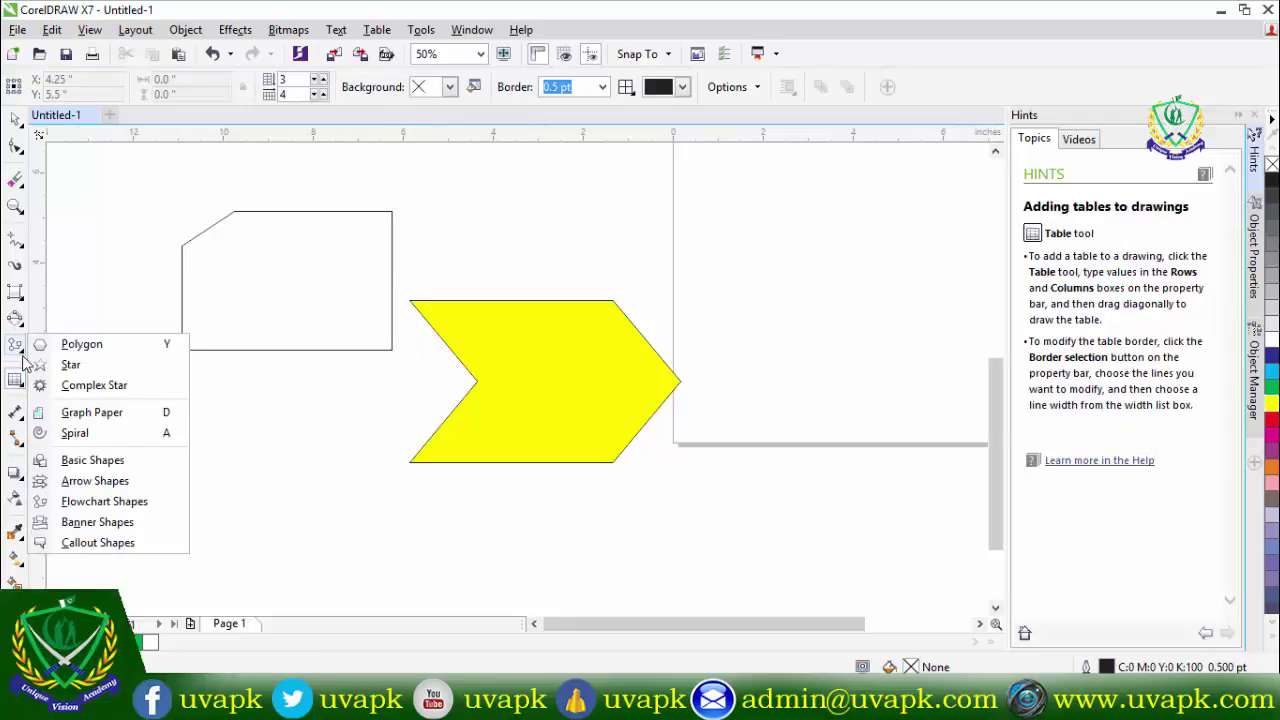
click(97, 524)
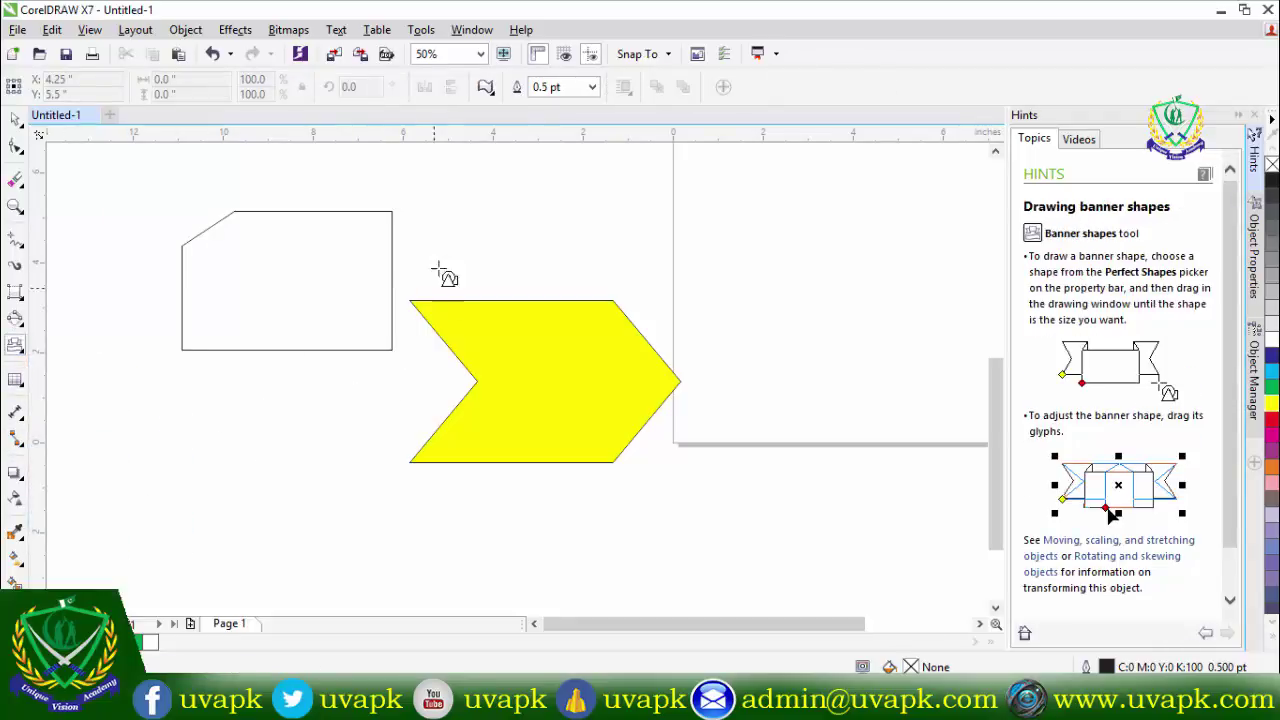
mouse_move(455, 221)
mouse_down()
mouse_move(714, 443)
mouse_move(766, 509)
mouse_move(798, 440)
mouse_up()
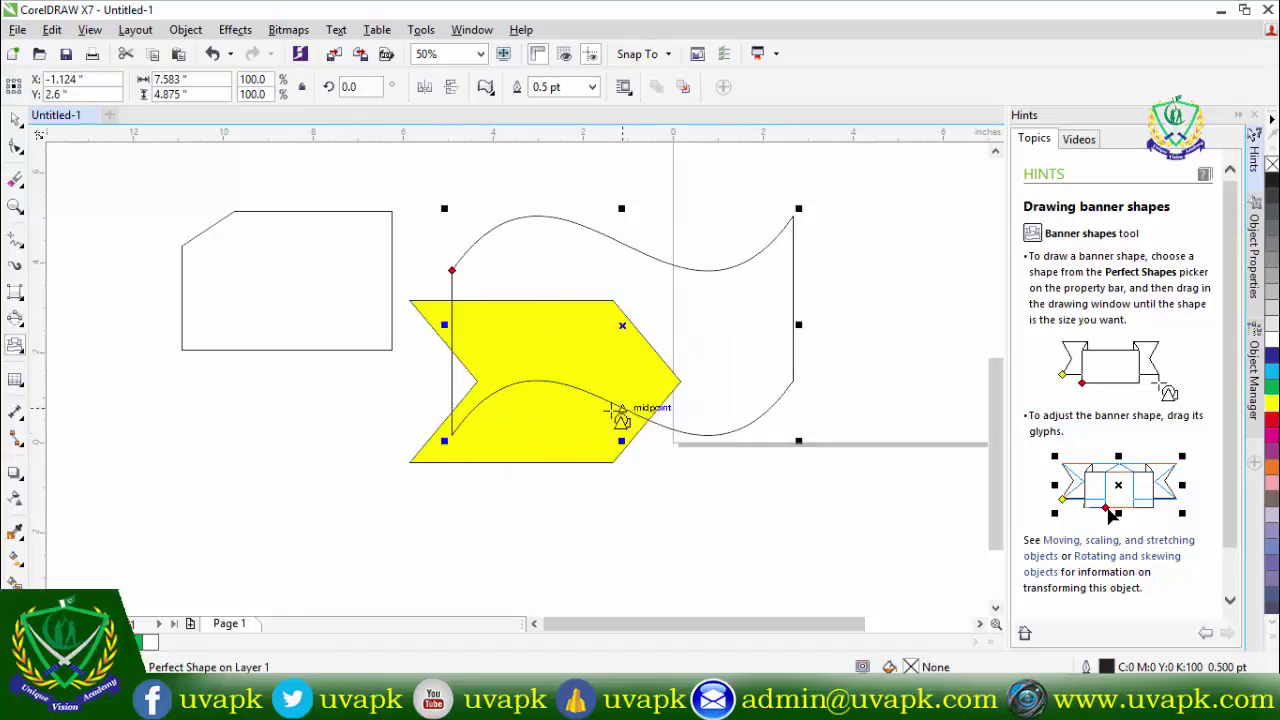
Step: Slightly flatten the wavy banner's curves by moving its glyph node with the Shape tool
click(20, 153)
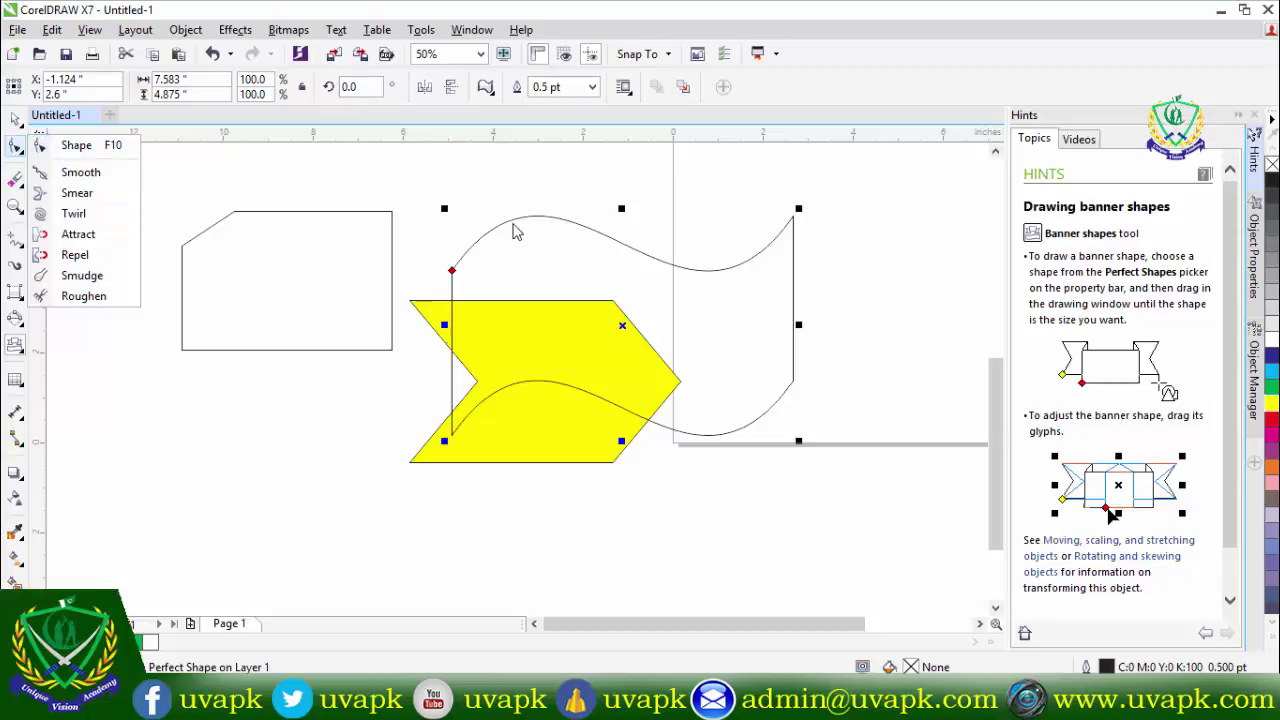
click(524, 231)
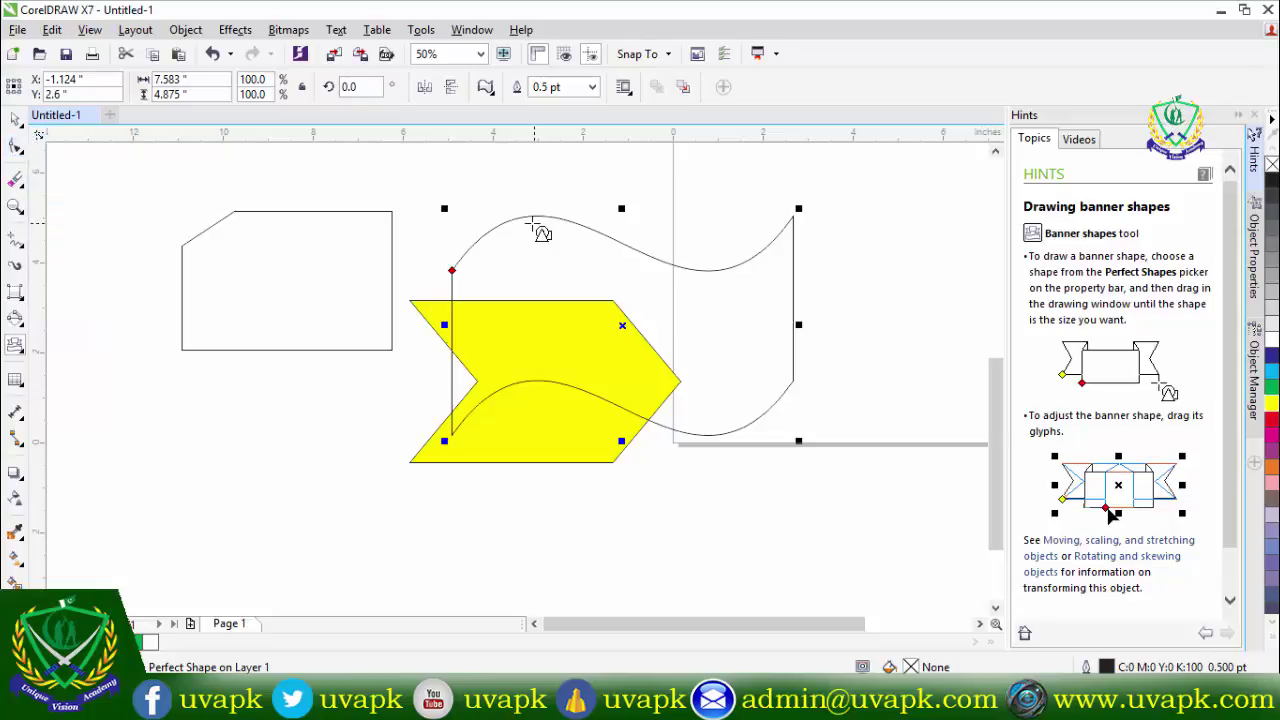
click(18, 121)
click(15, 145)
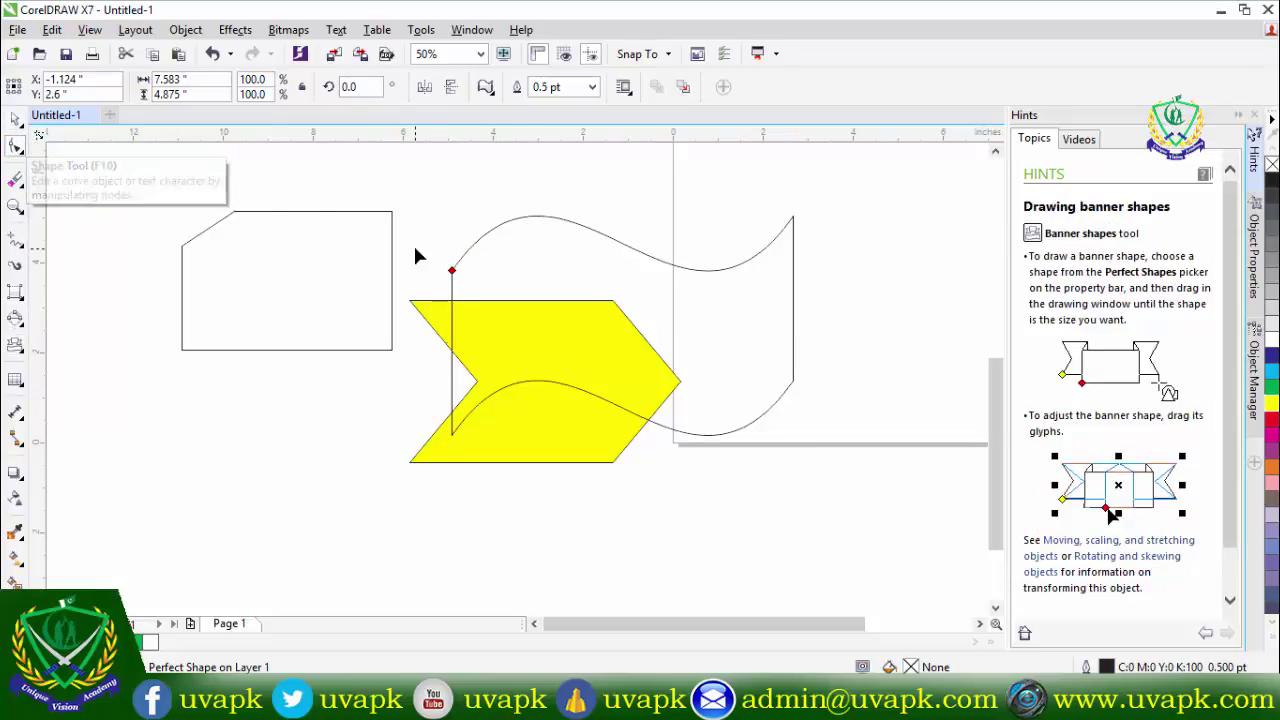
drag(452, 270, 391, 268)
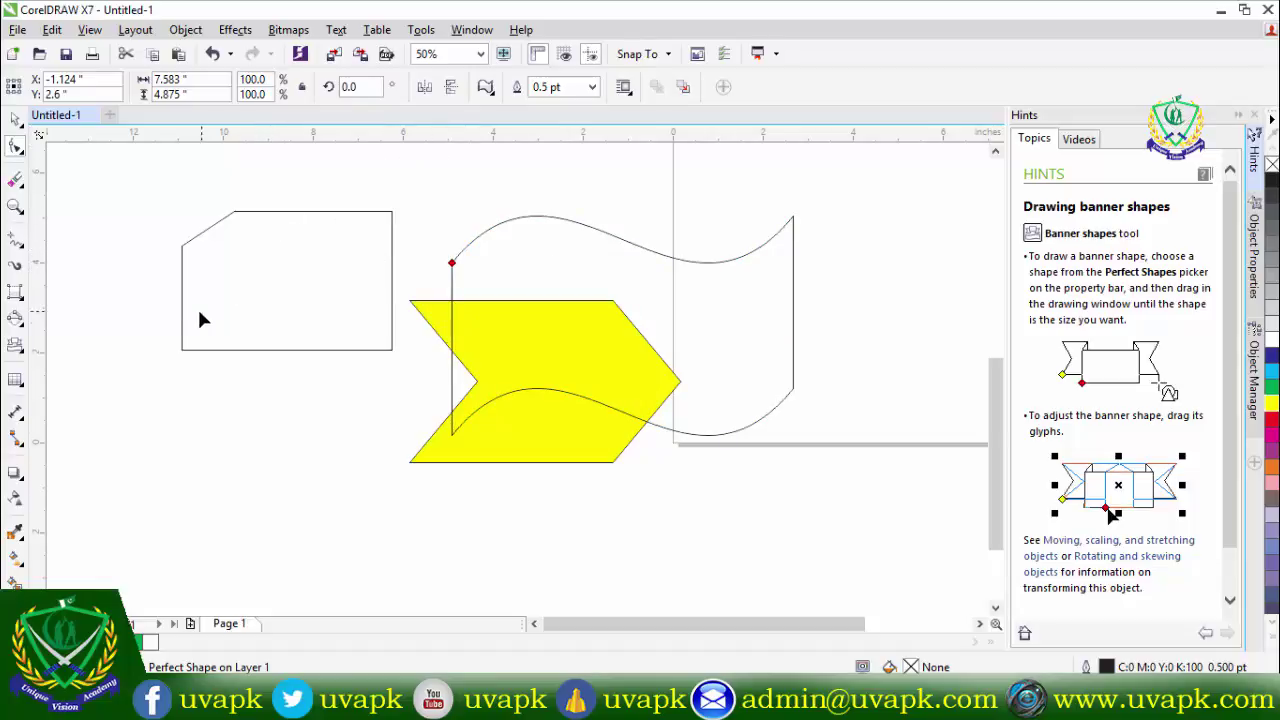
Step: Draw two cloud thought-bubble callout shapes, one about 1.5 by 1.2 inches and one about 4.5 by 3.8 inches, below the other shapes
click(22, 352)
click(28, 372)
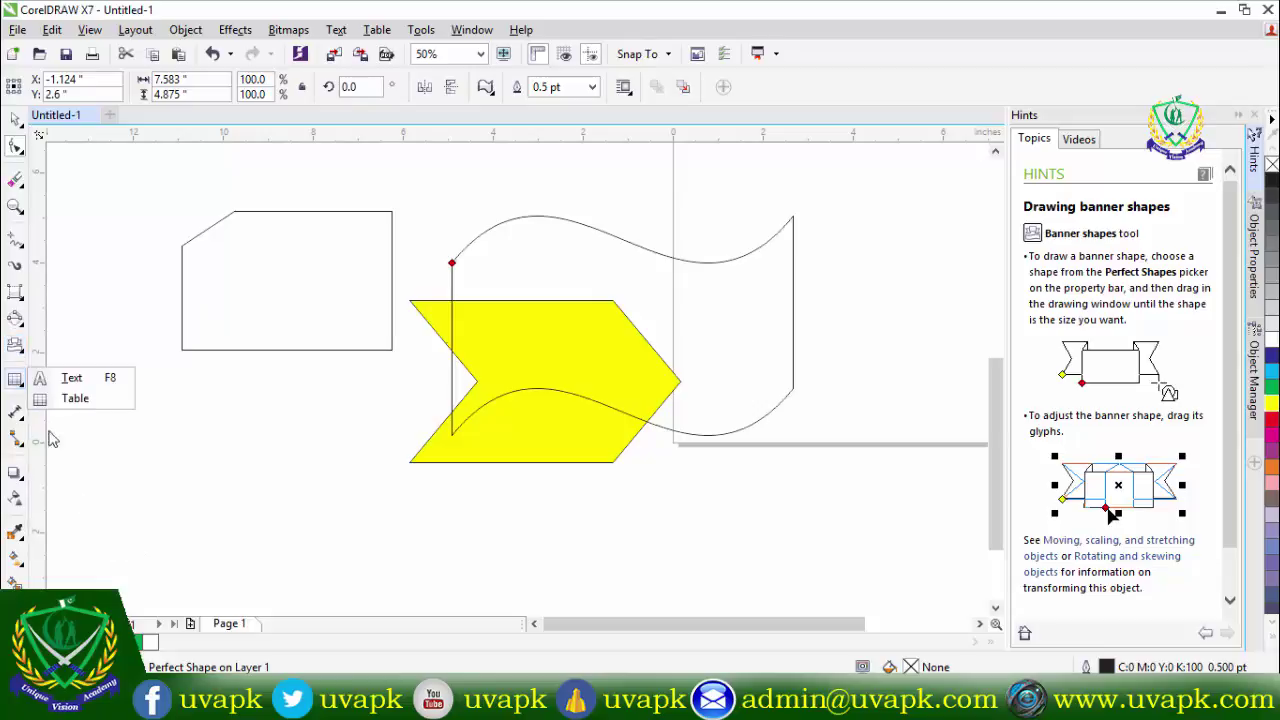
click(25, 356)
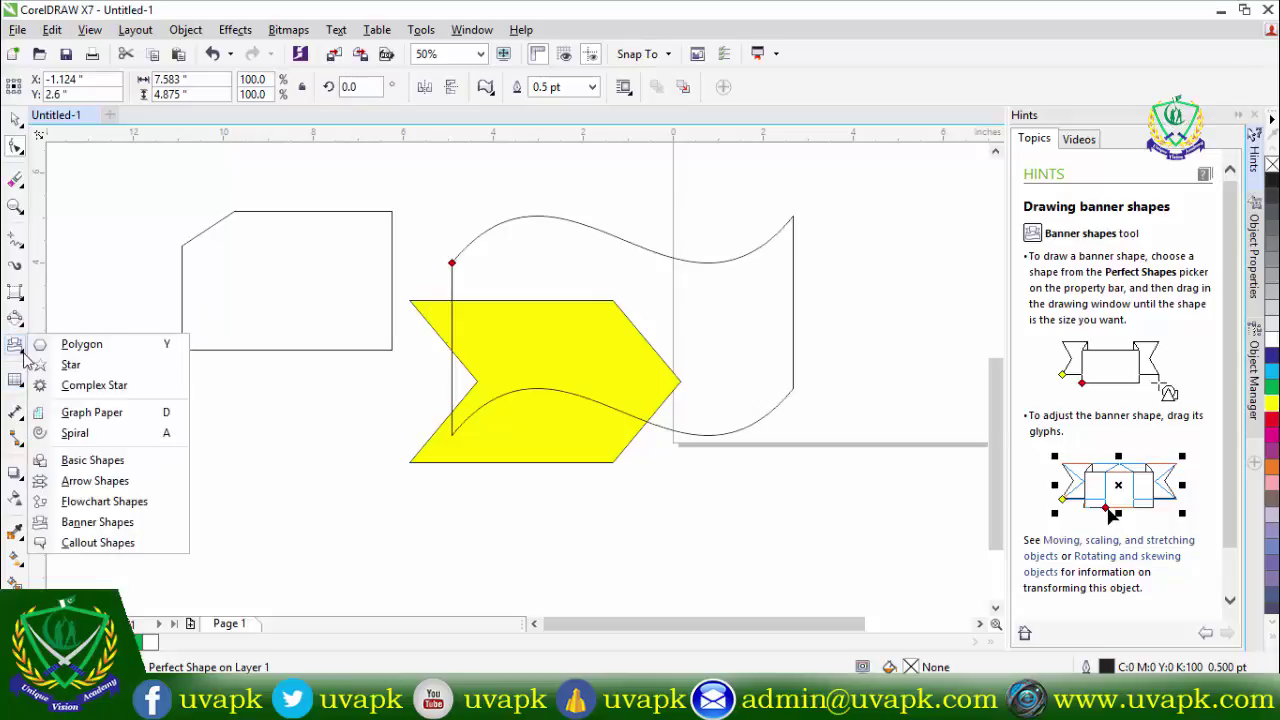
click(97, 543)
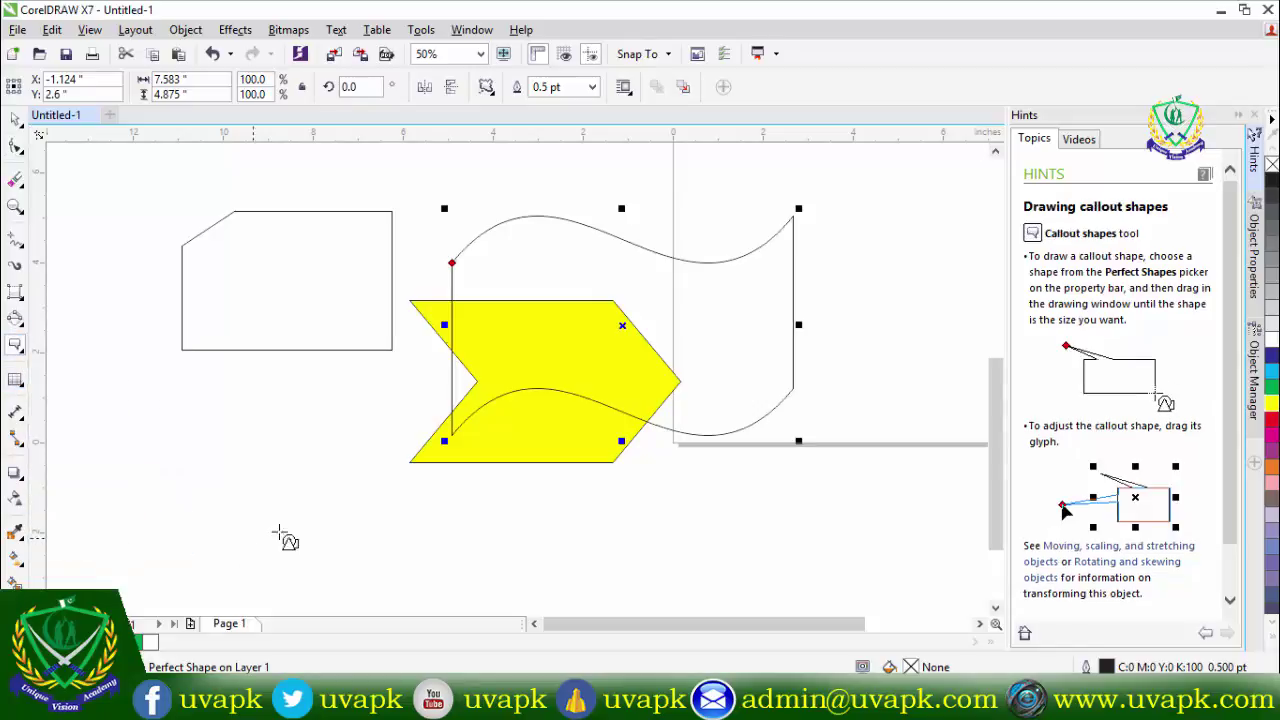
click(486, 88)
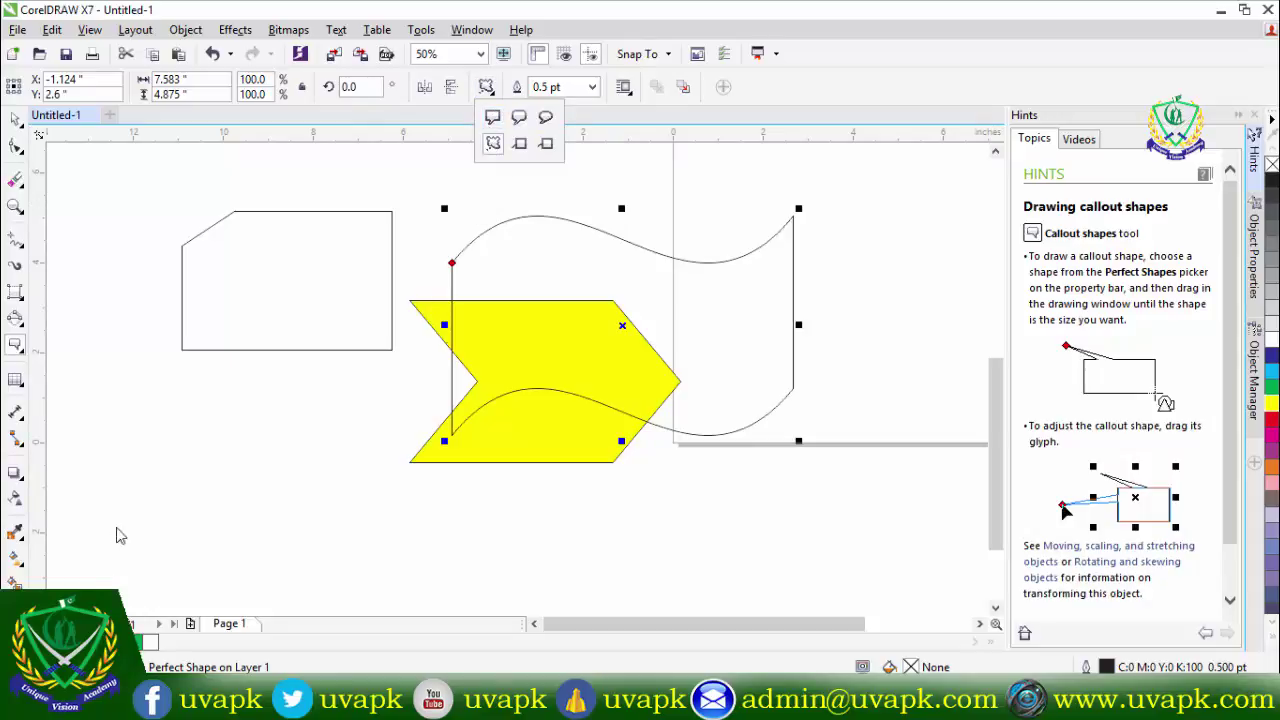
drag(203, 423, 288, 488)
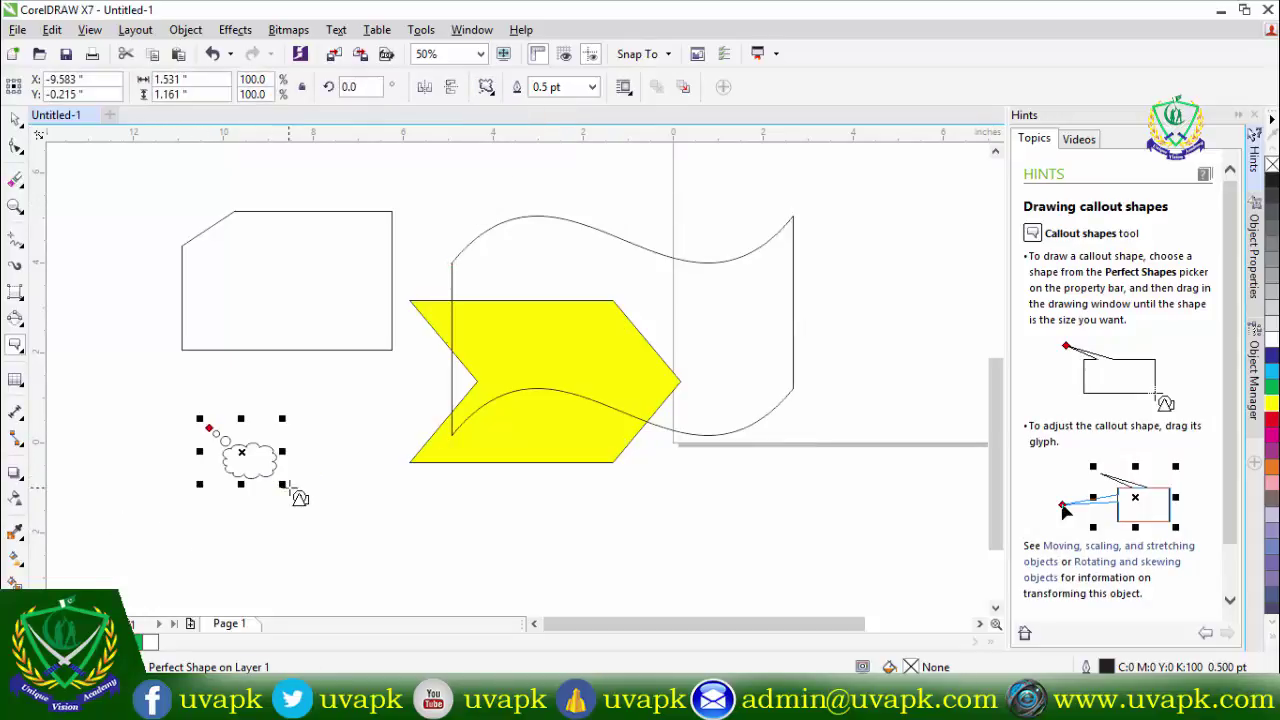
drag(330, 385, 534, 555)
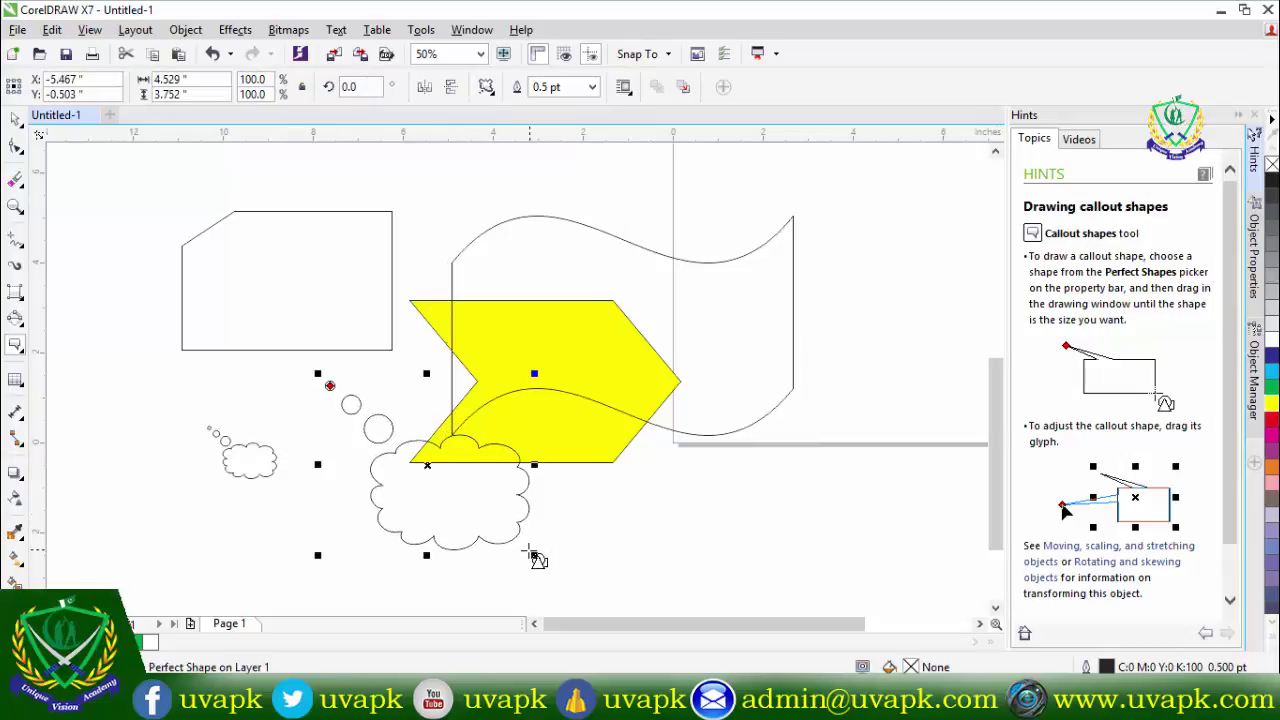
Step: Fill the larger cloud callout yellow and give it a green 12.0 pt outline
click(1272, 406)
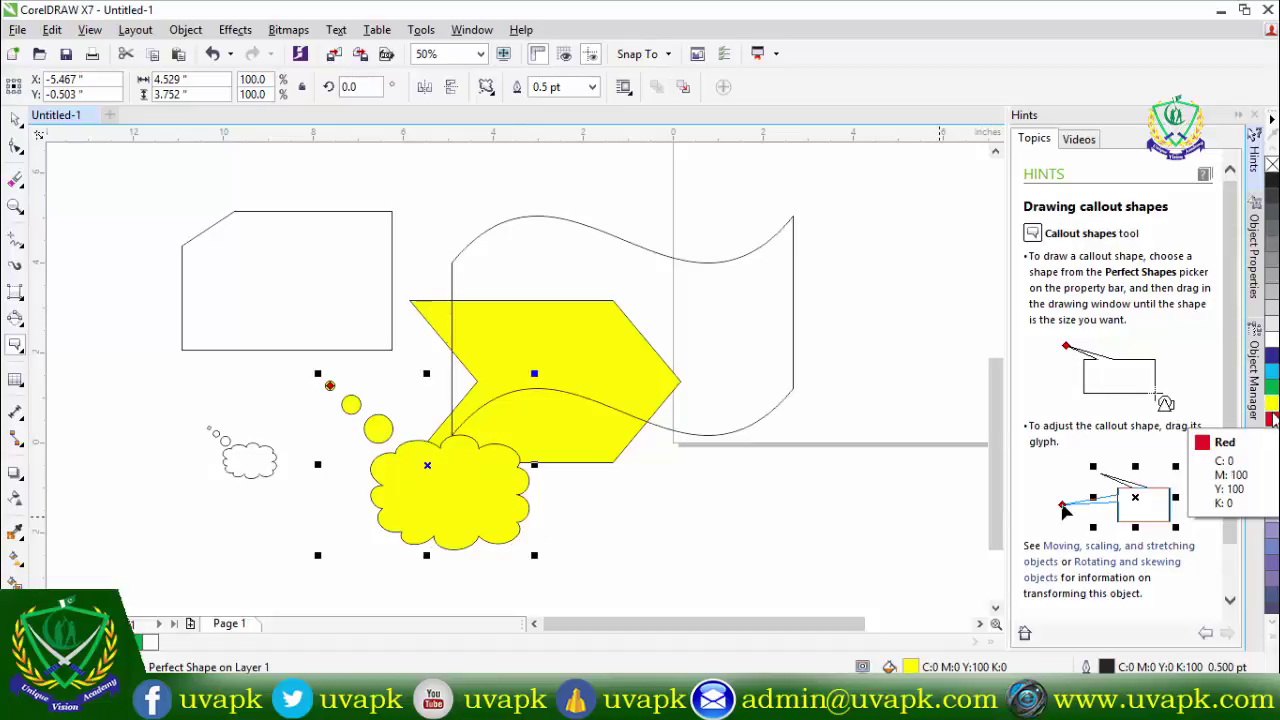
right_click(1272, 386)
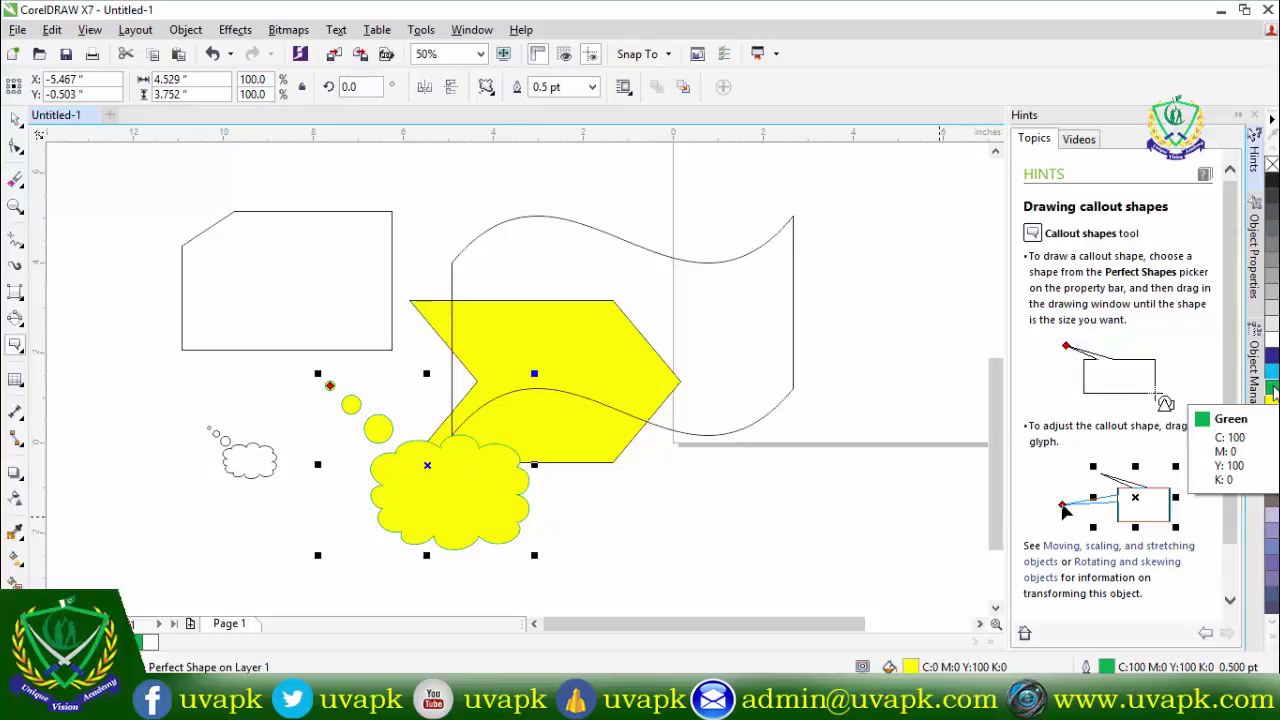
click(592, 87)
click(555, 260)
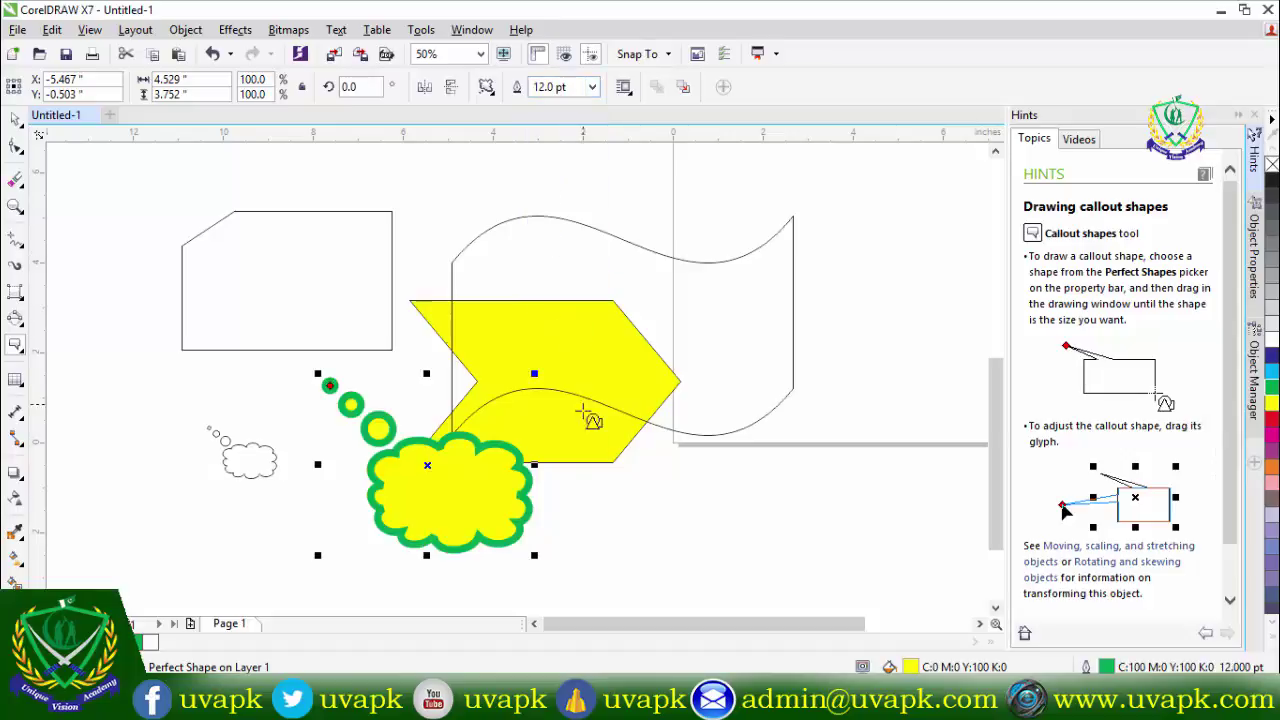
Step: Stretch the larger cloud callout's bubble tail up into the cut-corner card shape with the Shape tool
click(18, 125)
click(17, 146)
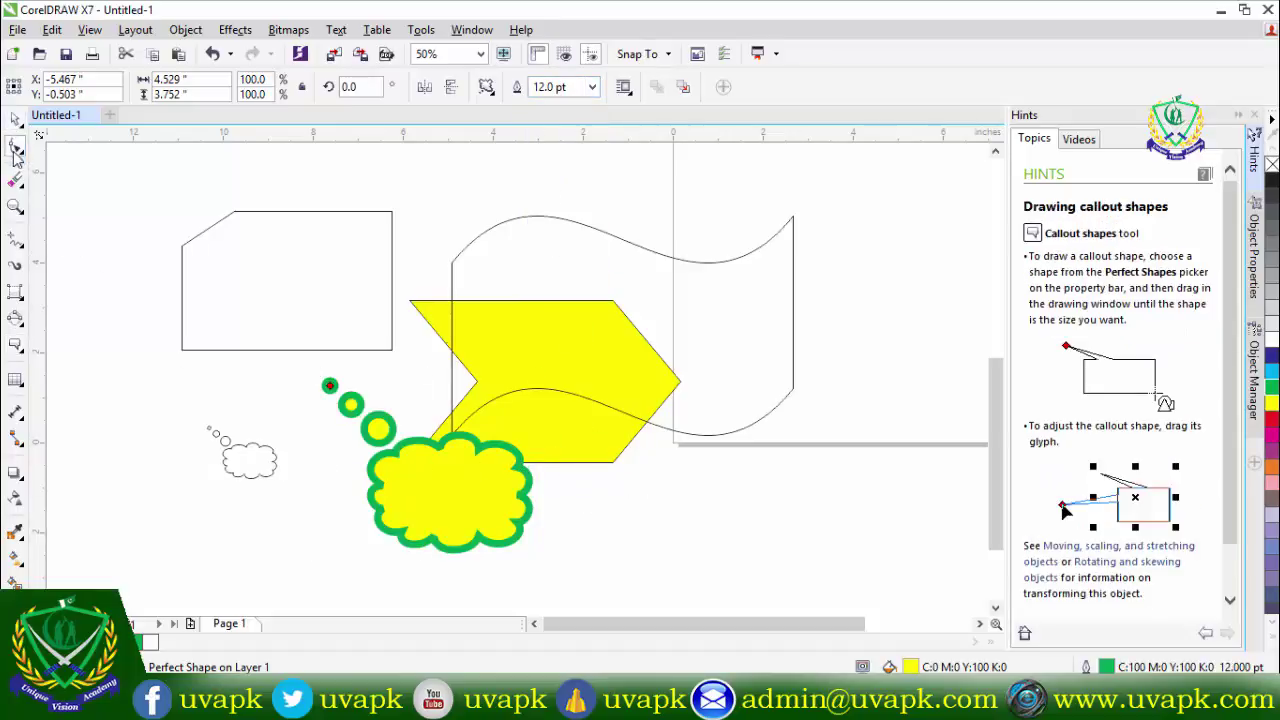
drag(337, 391, 215, 275)
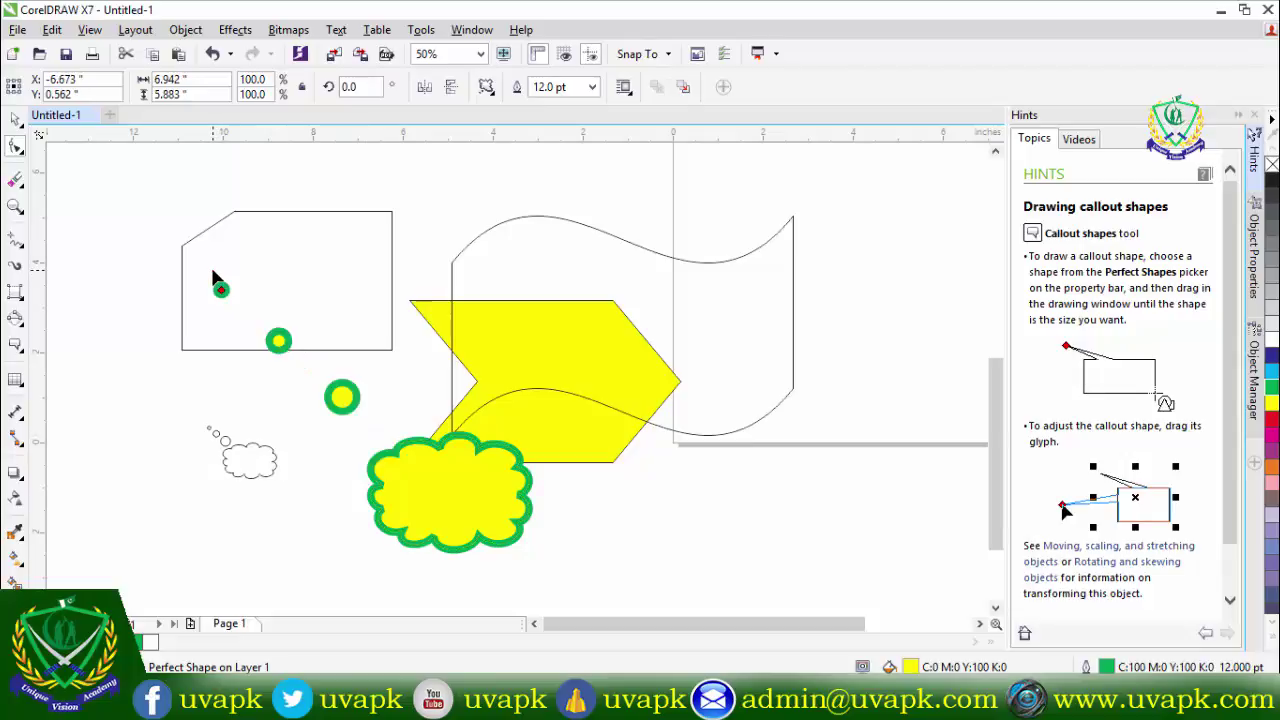